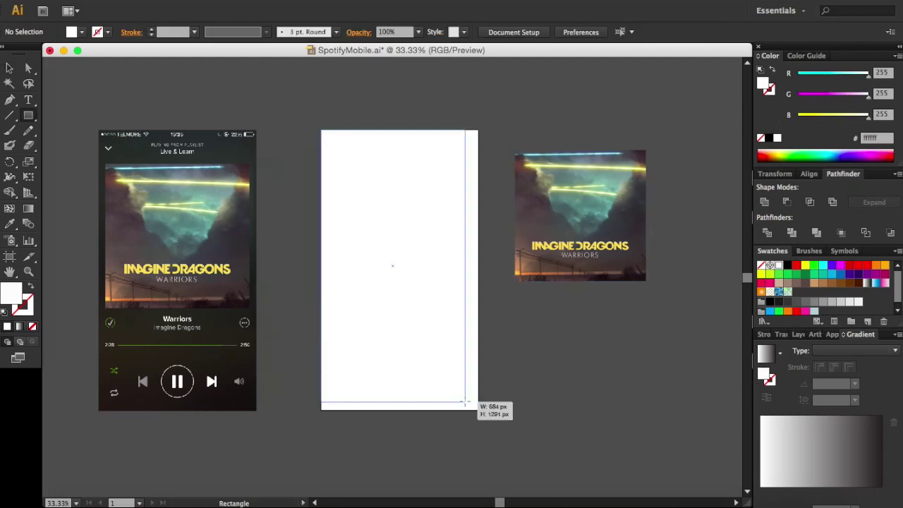
Fill the phone screen rectangle with near-black #141414
{"action": "left_click", "coordinate": [732, 199]}
{"action": "left_click", "coordinate": [73, 32]}
{"action": "left_click", "coordinate": [29, 91]}
{"action": "double_click", "coordinate": [11, 291]}
{"action": "type", "text": "141414"}
{"action": "key", "text": "Return"}
{"action": "left_click", "coordinate": [494, 303]}
{"action": "double_click", "coordinate": [10, 290]}
{"action": "left_click", "coordinate": [727, 203]}
{"action": "left_click", "coordinate": [299, 183]}
Move the down chevron onto the dark screen and group its parts
{"action": "key", "text": "ctrl+plus"}
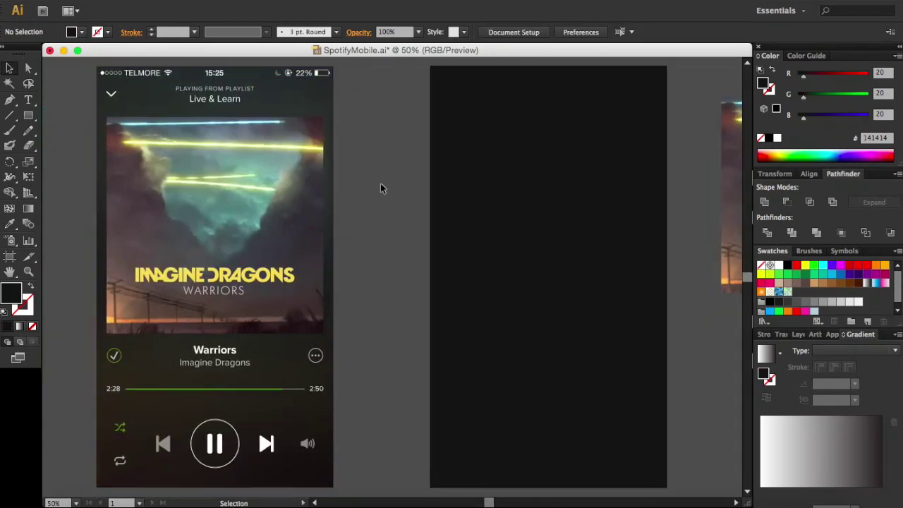
{"action": "key", "text": "v"}
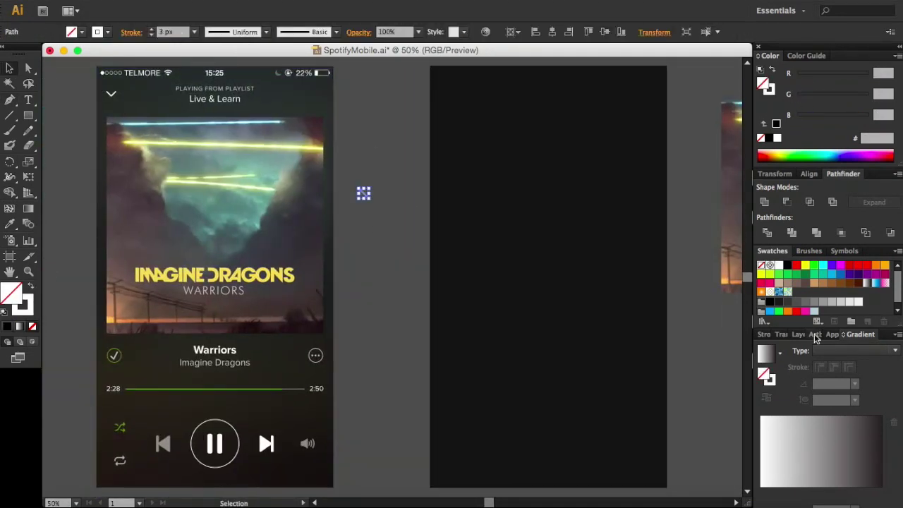
{"action": "left_click", "coordinate": [832, 334]}
{"action": "left_click", "coordinate": [769, 334]}
{"action": "left_click_drag", "start_coordinate": [399, 269], "coordinate": [366, 195]}
{"action": "key", "text": "ctrl+plus"}
{"action": "key", "text": "ctrl+plus"}
{"action": "key", "text": "ctrl+minus"}
{"action": "key", "text": "ctrl+minus"}
{"action": "key", "text": "ctrl+g"}
Place PLAYING FROM PLAYLIST at the dark screen's top in grey with its font style
{"action": "key", "text": "t"}
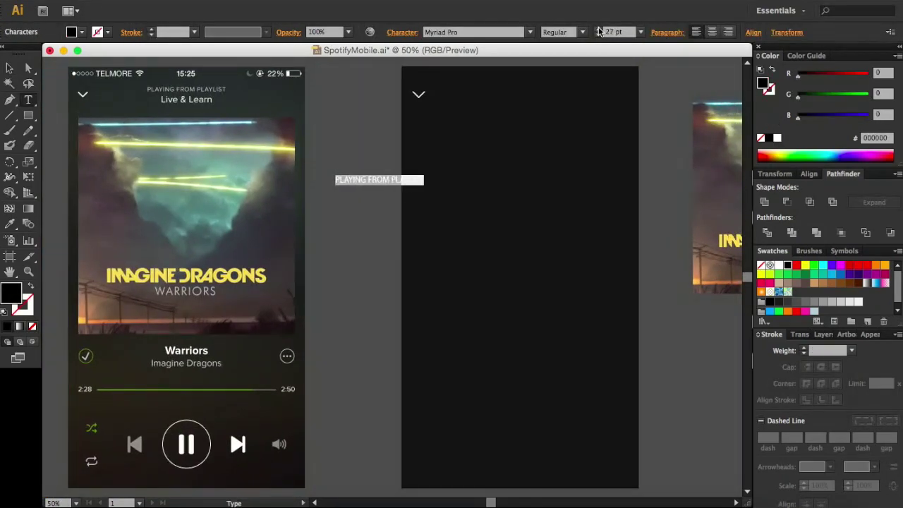
{"action": "left_click_drag", "start_coordinate": [368, 180], "coordinate": [519, 89]}
{"action": "left_click", "coordinate": [402, 32]}
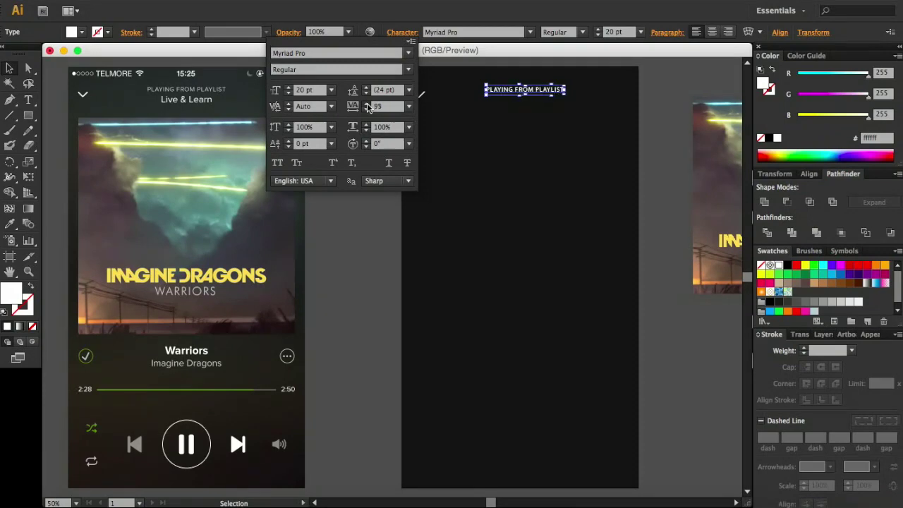
{"action": "double_click", "coordinate": [11, 291]}
{"action": "left_click", "coordinate": [735, 218]}
{"action": "left_click", "coordinate": [538, 200]}
{"action": "left_click", "coordinate": [734, 217]}
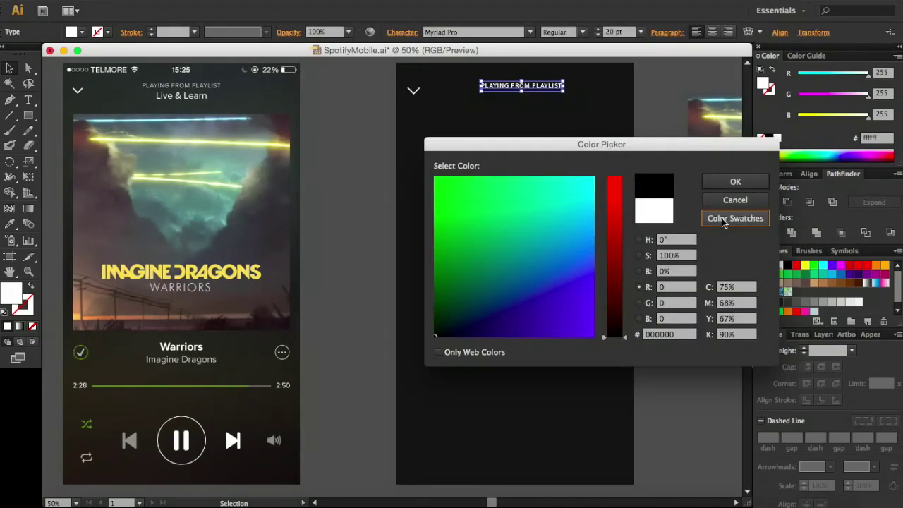
{"action": "left_click", "coordinate": [733, 199]}
{"action": "left_click", "coordinate": [81, 31]}
{"action": "left_click", "coordinate": [12, 278]}
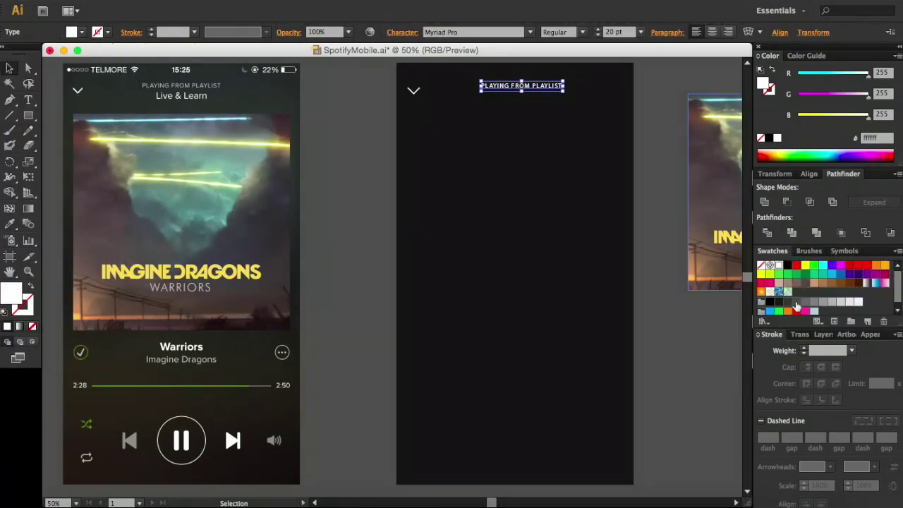
{"action": "left_click", "coordinate": [583, 32]}
{"action": "left_click", "coordinate": [597, 125]}
Move the Live & Learn text under the playlist heading
{"action": "key", "text": "t"}
{"action": "left_click", "coordinate": [336, 211]}
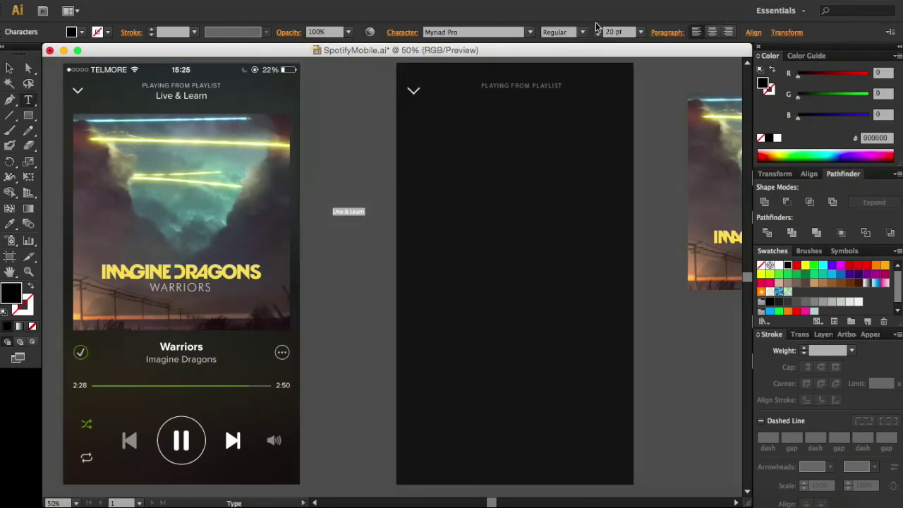
{"action": "key", "text": "Escape"}
{"action": "left_click_drag", "start_coordinate": [349, 209], "coordinate": [521, 103]}
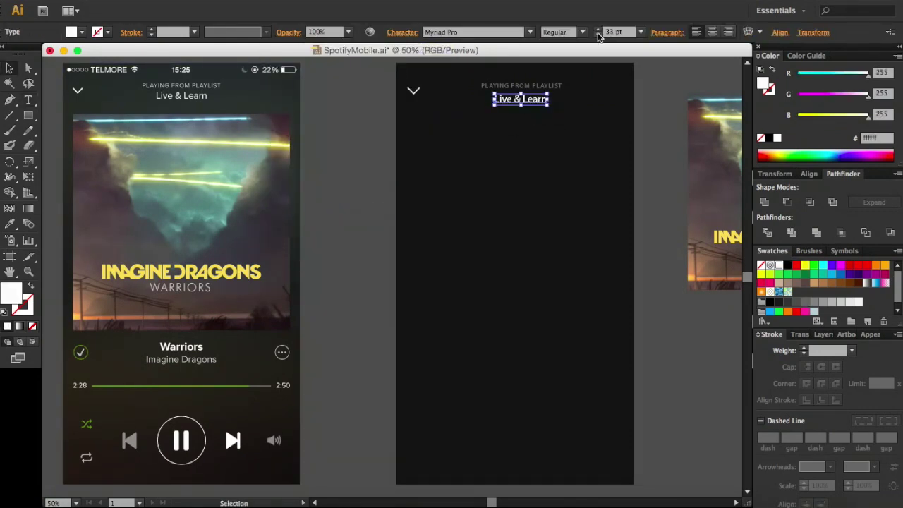
Move the album art onto the dark screen below the title
{"action": "left_click", "coordinate": [518, 107]}
{"action": "left_click_drag", "start_coordinate": [713, 211], "coordinate": [601, 313]}
{"action": "left_click", "coordinate": [383, 162]}
{"action": "left_click", "coordinate": [399, 185]}
{"action": "left_click", "coordinate": [672, 196]}
{"action": "left_click_drag", "start_coordinate": [347, 254], "coordinate": [348, 207]}
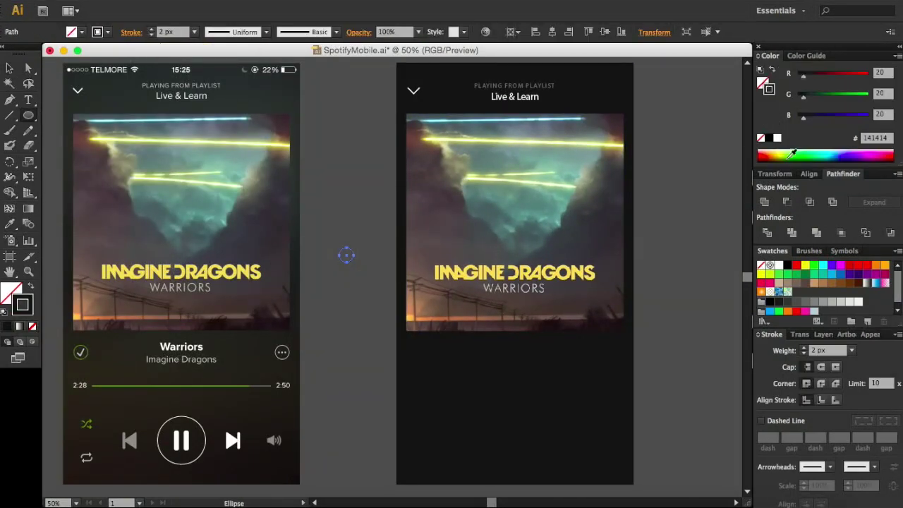
Make the Warriors title Semibold
{"action": "left_click", "coordinate": [654, 32]}
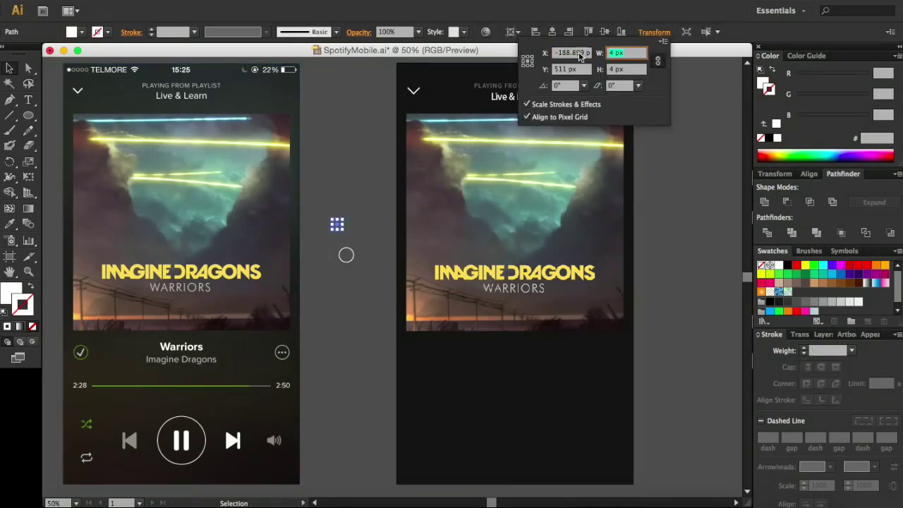
{"action": "key", "text": "Escape"}
{"action": "scroll", "coordinate": [366, 238], "scroll_direction": "up", "scroll_amount": 5}
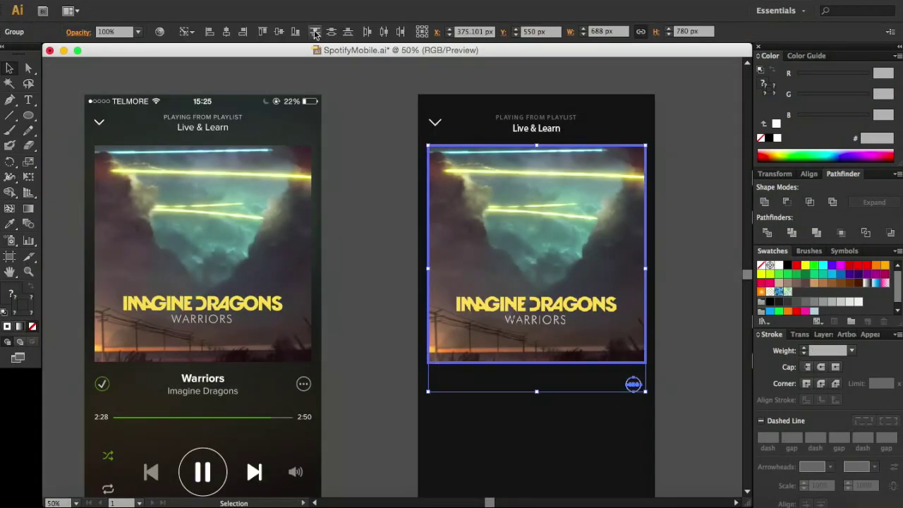
{"action": "left_click", "coordinate": [562, 32]}
{"action": "left_click", "coordinate": [565, 129]}
Paste the Imagine Dragons artist line under Warriors
{"action": "scroll", "coordinate": [378, 271], "scroll_direction": "down", "scroll_amount": 2}
{"action": "key", "text": "ctrl+v"}
{"action": "left_click_drag", "start_coordinate": [528, 371], "coordinate": [528, 371]}
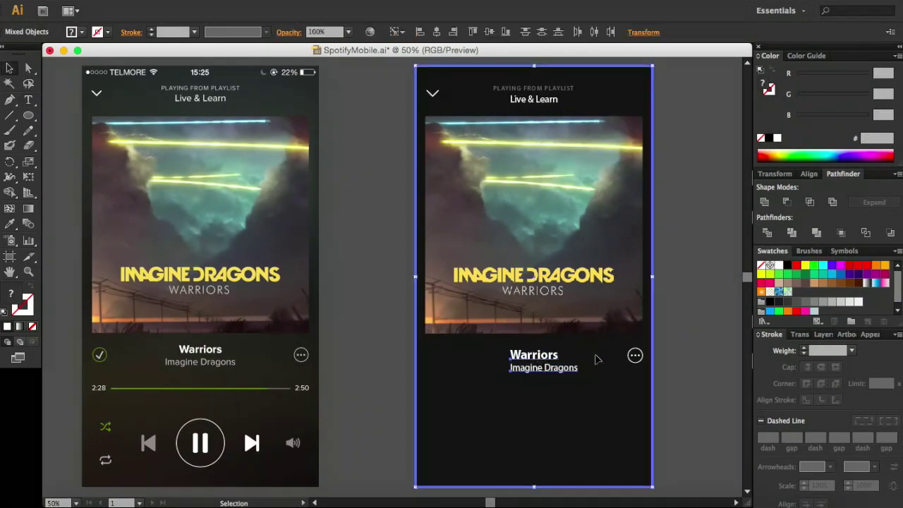
{"action": "left_click", "coordinate": [685, 403]}
Draw a green circle behind the grey checkmark to make the check icon
{"action": "key", "text": "ctrl+1"}
{"action": "left_click", "coordinate": [341, 274]}
{"action": "key", "text": "ctrl+equal"}
{"action": "key", "text": "ctrl+equal"}
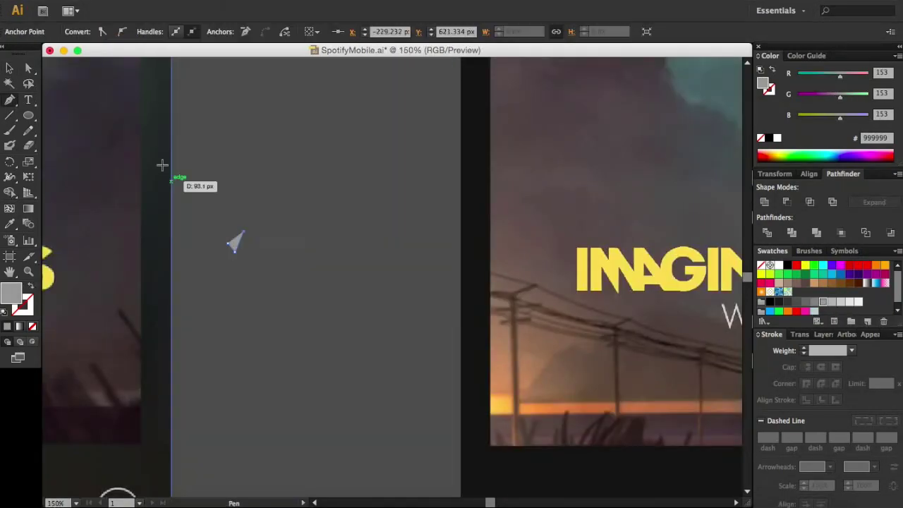
{"action": "key", "text": "ctrl+minus"}
{"action": "key", "text": "ctrl+minus"}
{"action": "key", "text": "ctrl+minus"}
{"action": "key", "text": "ctrl+equal"}
{"action": "key", "text": "ctrl+equal"}
{"action": "key", "text": "ctrl+equal"}
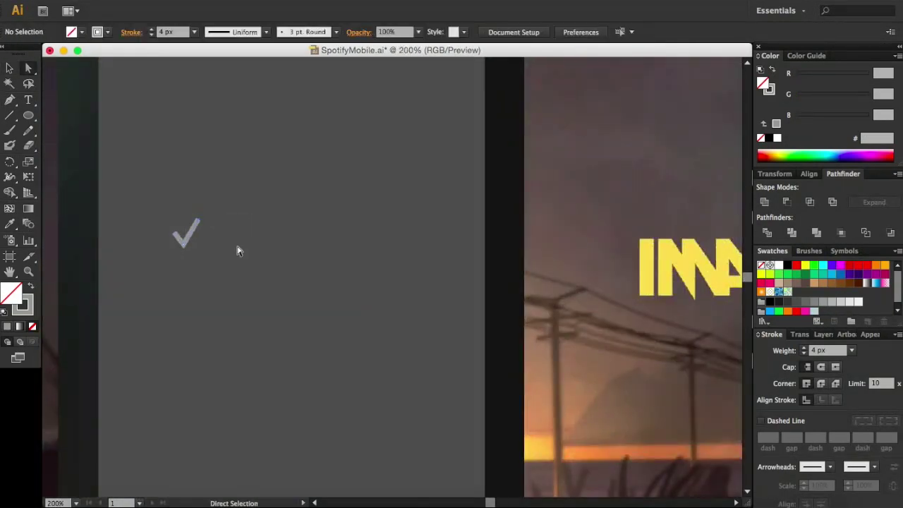
{"action": "key", "text": "ctrl+minus"}
{"action": "key", "text": "ctrl+minus"}
{"action": "key", "text": "ctrl+minus"}
{"action": "key", "text": "ctrl+v"}
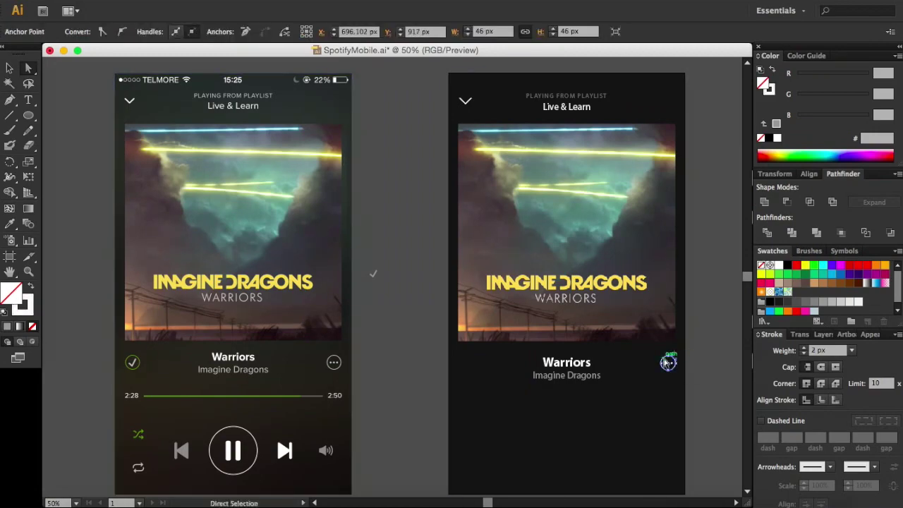
{"action": "key", "text": "ctrl+equal"}
{"action": "key", "text": "ctrl+equal"}
{"action": "key", "text": "ctrl+minus"}
{"action": "key", "text": "shift+x"}
{"action": "key", "text": "ctrl+minus"}
{"action": "key", "text": "ctrl+minus"}
{"action": "key", "text": "ctrl+equal"}
{"action": "key", "text": "ctrl+equal"}
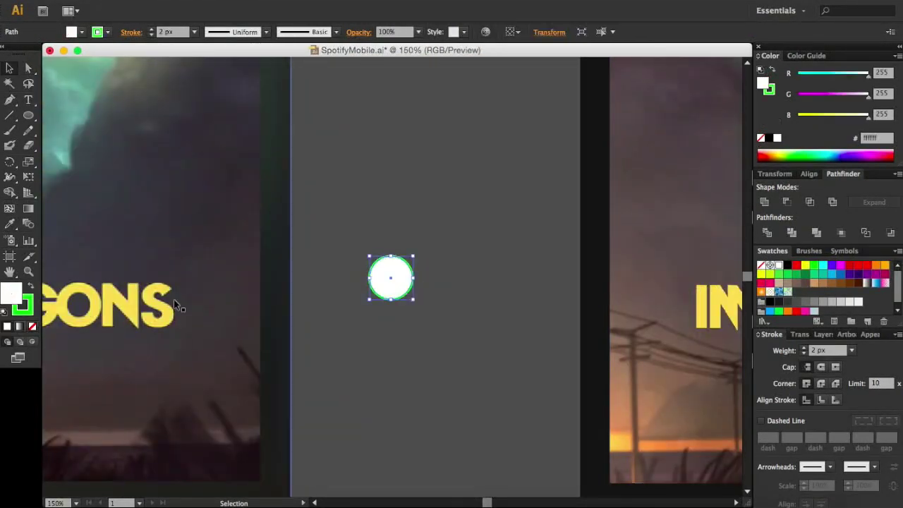
{"action": "key", "text": "ctrl+minus"}
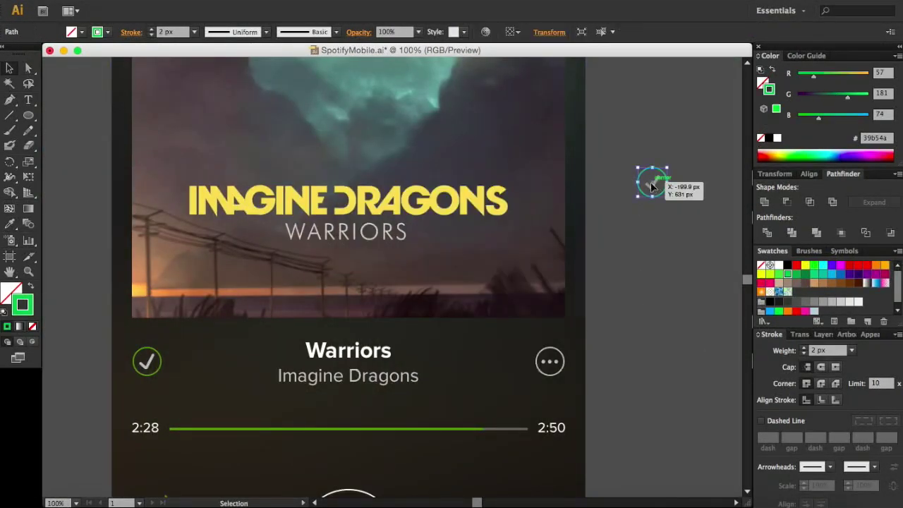
{"action": "key", "text": "ctrl+minus"}
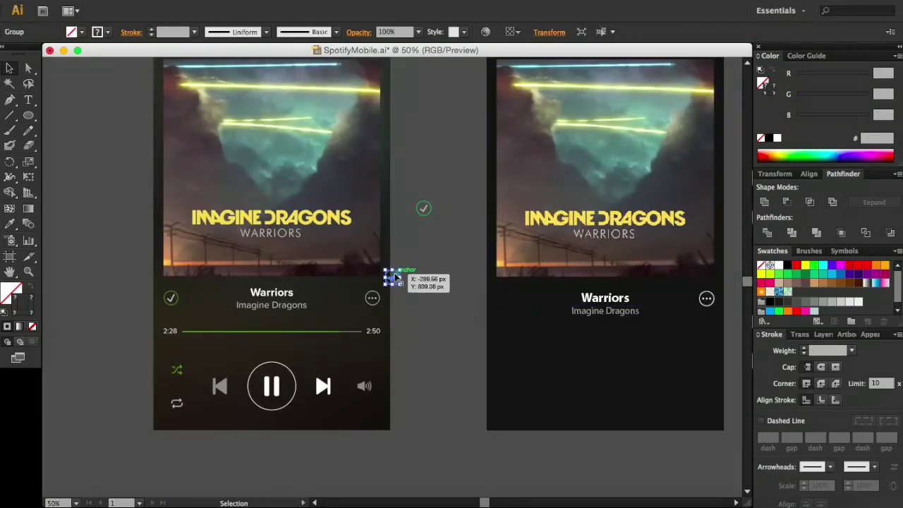
Move the green check onto the title row and vertically centre check, title and dots
{"action": "left_click_drag", "start_coordinate": [425, 206], "coordinate": [510, 297]}
{"action": "left_click", "coordinate": [276, 33]}
{"action": "left_click", "coordinate": [447, 218]}
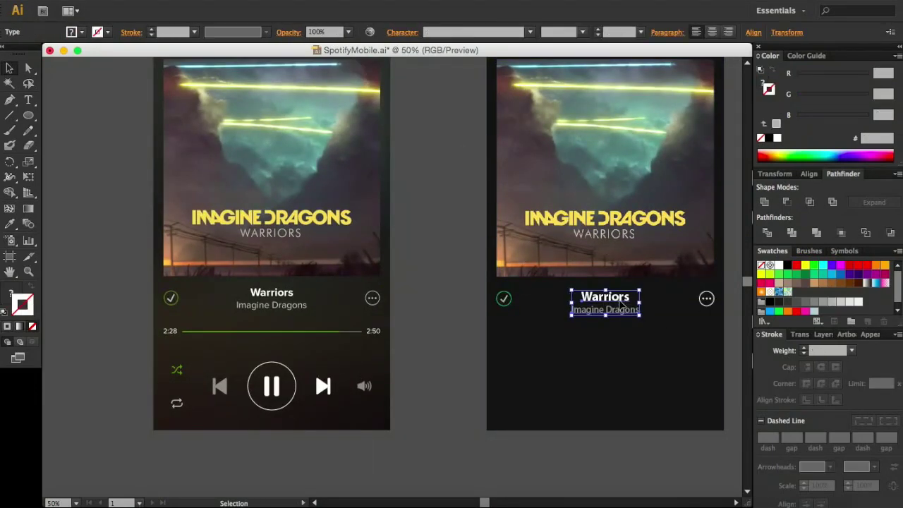
{"action": "left_click", "coordinate": [505, 300]}
{"action": "left_click", "coordinate": [527, 306]}
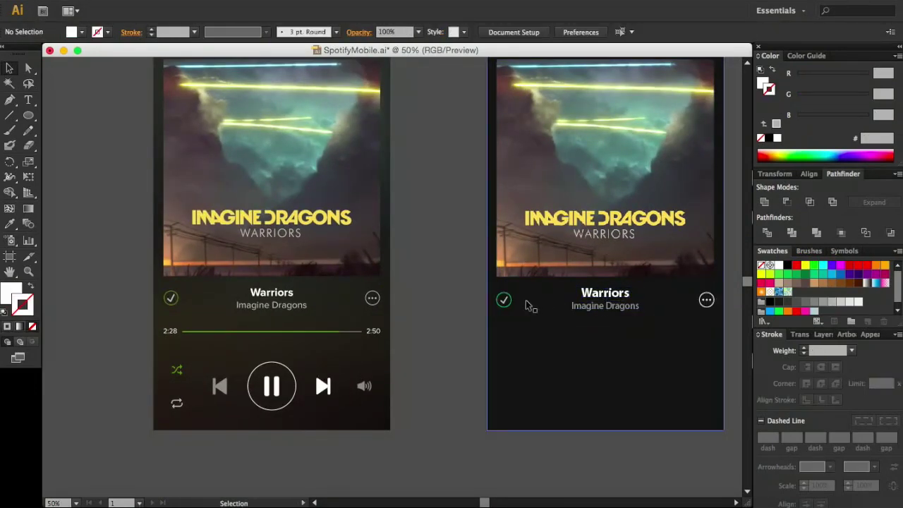
{"action": "key", "text": "t"}
{"action": "left_click", "coordinate": [385, 351]}
Place the 2:28 elapsed-time label on the dark screen
{"action": "type", "text": "2"}
{"action": "key", "text": "Escape"}
{"action": "mouse_move", "coordinate": [392, 352]}
{"action": "left_mouse_down"}
{"action": "mouse_move", "coordinate": [451, 354]}
{"action": "mouse_move", "coordinate": [448, 325]}
{"action": "left_mouse_up"}
{"action": "left_click", "coordinate": [393, 322]}
Move the green progress line beside 2:28 and make it thinner
{"action": "left_click_drag", "start_coordinate": [579, 455], "coordinate": [638, 324]}
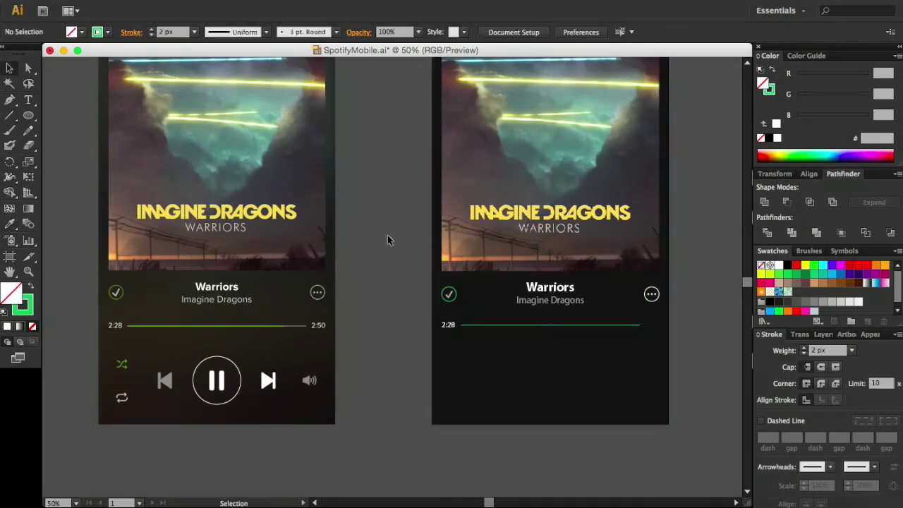
{"action": "left_click", "coordinate": [614, 325]}
{"action": "key", "text": "ctrl+equal"}
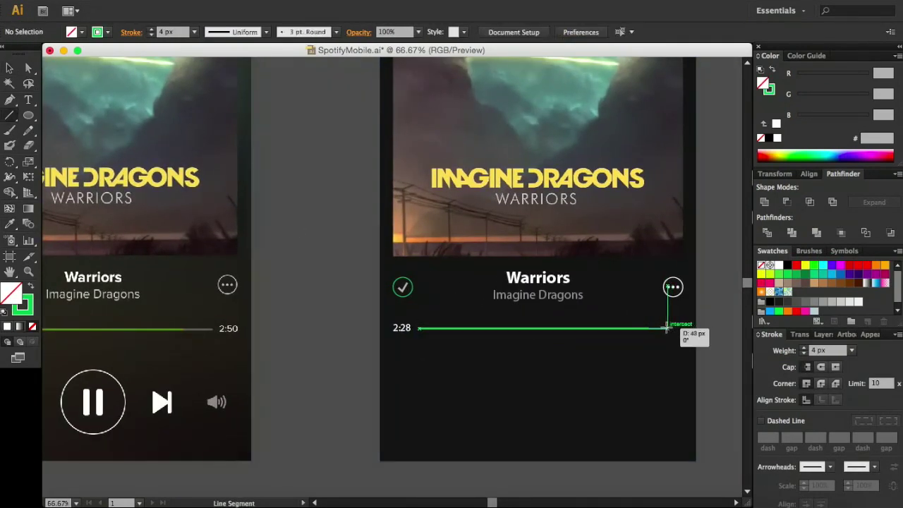
{"action": "key", "text": "v"}
{"action": "left_click", "coordinate": [635, 328]}
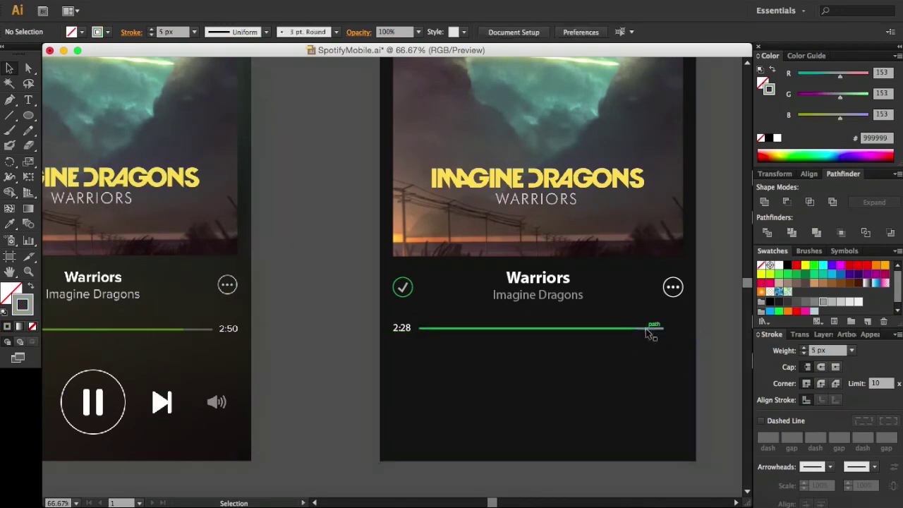
{"action": "key", "text": "ctrl+z"}
{"action": "left_click", "coordinate": [350, 258]}
{"action": "left_click", "coordinate": [663, 328]}
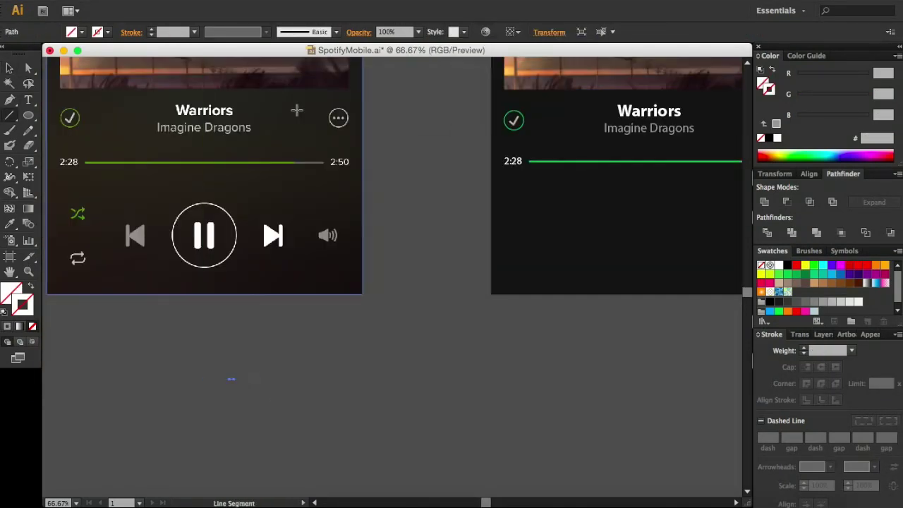
Widen the track line to 120 px and vertically centre the green line on it
{"action": "key", "text": "v"}
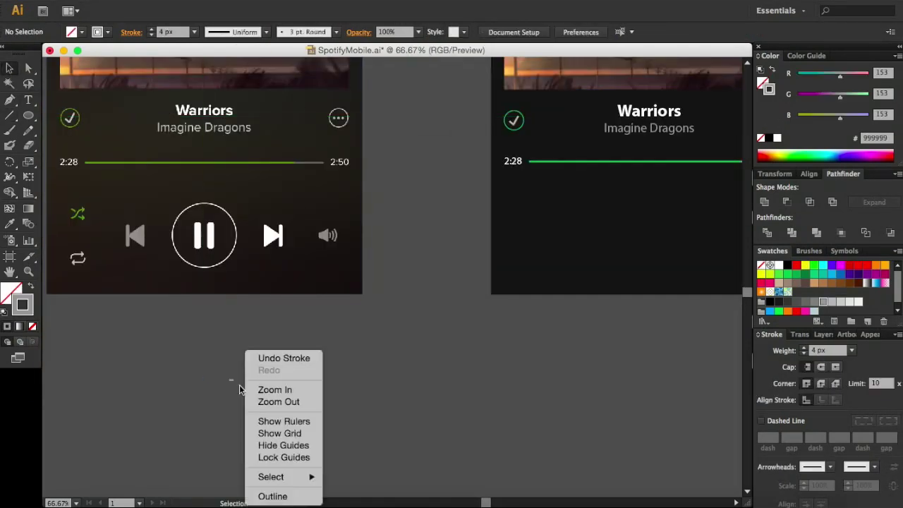
{"action": "left_click", "coordinate": [231, 380]}
{"action": "left_click", "coordinate": [549, 31]}
{"action": "key", "text": "Return"}
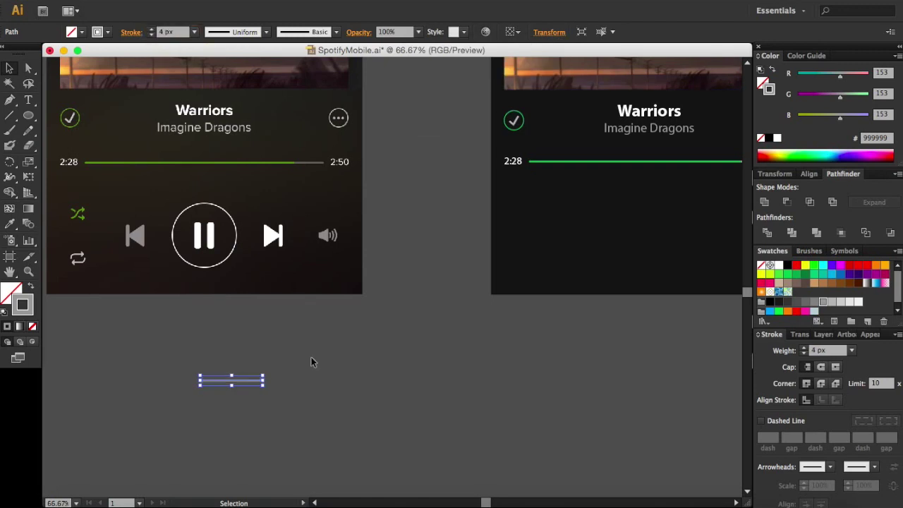
{"action": "left_click", "coordinate": [536, 37]}
{"action": "left_click", "coordinate": [360, 350]}
{"action": "mouse_move", "coordinate": [331, 381]}
{"action": "left_mouse_down"}
{"action": "mouse_move", "coordinate": [282, 387]}
{"action": "mouse_move", "coordinate": [304, 223]}
{"action": "left_mouse_up"}
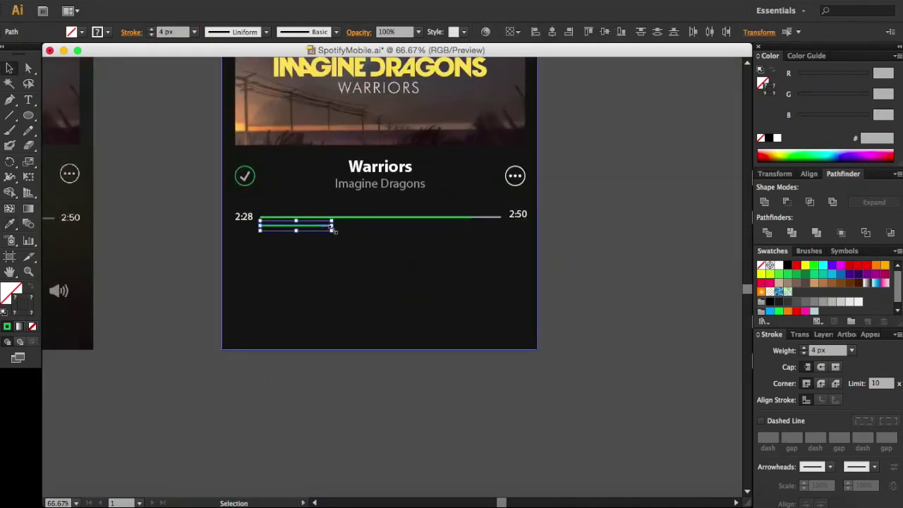
{"action": "left_click", "coordinate": [381, 216], "text": "shift"}
{"action": "left_click", "coordinate": [486, 32]}
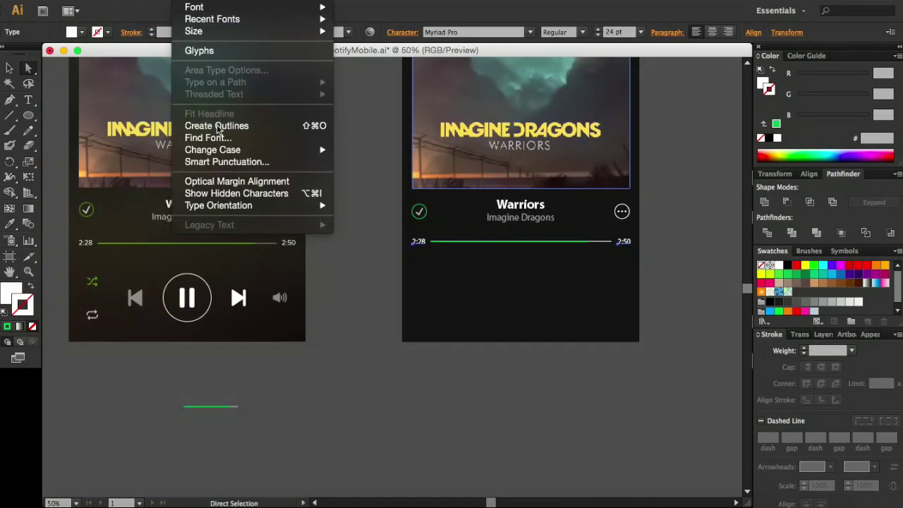
Draw a white-stroked circle ring for the pause button
{"action": "key", "text": "l"}
{"action": "mouse_move", "coordinate": [357, 354]}
{"action": "left_mouse_down"}
{"action": "mouse_move", "coordinate": [407, 403]}
{"action": "mouse_move", "coordinate": [520, 291]}
{"action": "left_mouse_up"}
{"action": "key", "text": "ctrl+shift+a"}
{"action": "right_click", "coordinate": [360, 372]}
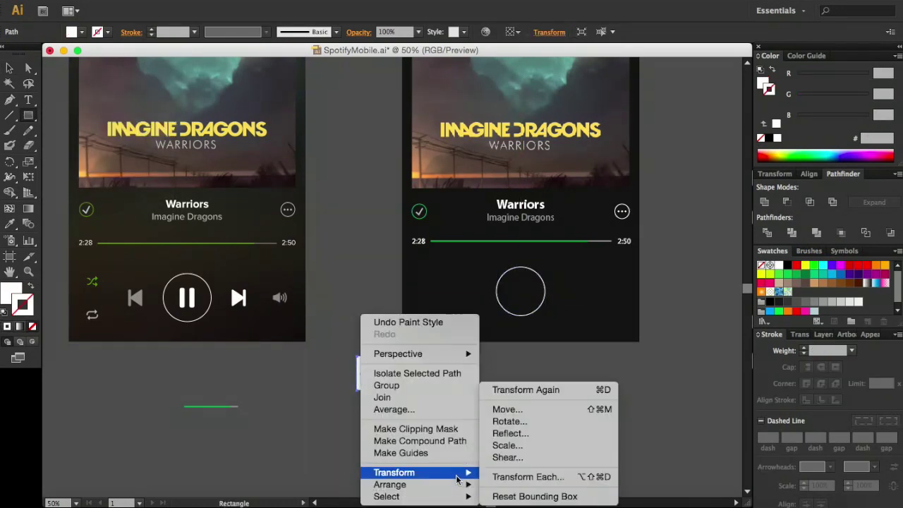
Create two rounded white pause bars and move them inside the ring
{"action": "left_click", "coordinate": [518, 273]}
{"action": "key", "text": "Return"}
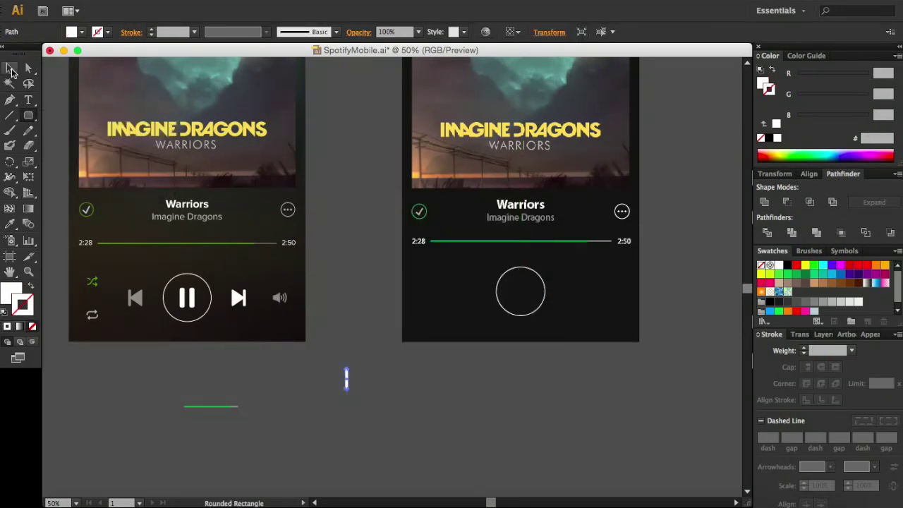
{"action": "key", "text": "v"}
{"action": "key", "text": "ctrl+plus"}
{"action": "key", "text": "ctrl+plus"}
{"action": "key", "text": "ctrl+minus"}
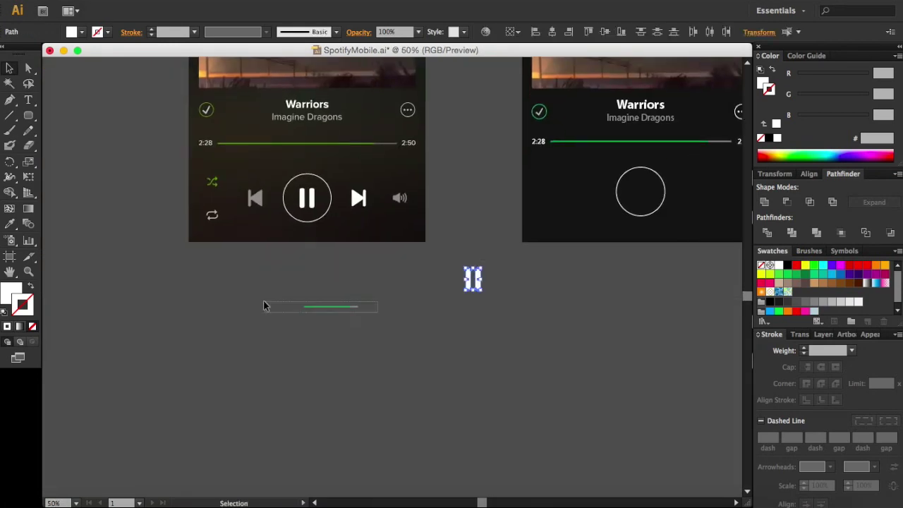
{"action": "left_click", "coordinate": [564, 302]}
{"action": "left_click_drag", "start_coordinate": [327, 308], "coordinate": [497, 230]}
Nudge the pause button into place and start plotting the speaker cone outline
{"action": "left_click", "coordinate": [497, 224]}
{"action": "left_click", "coordinate": [654, 233]}
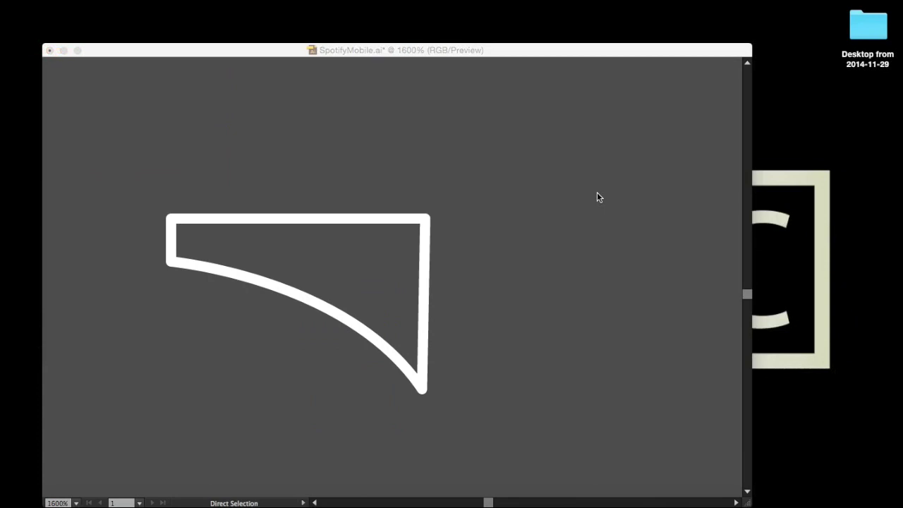
{"action": "left_click", "coordinate": [597, 197]}
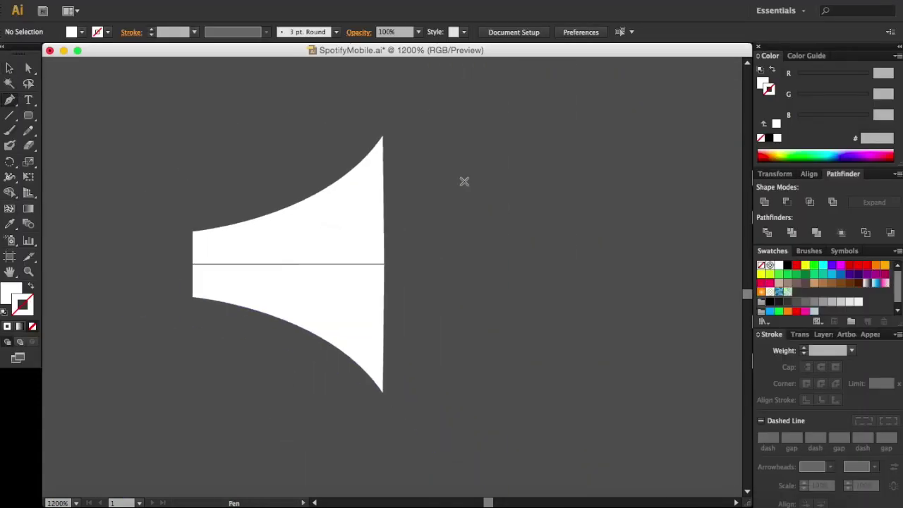
{"action": "left_click", "coordinate": [598, 260]}
Close the speaker cone shape and line up its curved halves
{"action": "left_click", "coordinate": [402, 262]}
{"action": "left_click", "coordinate": [403, 227]}
{"action": "left_click_drag", "start_coordinate": [598, 135], "coordinate": [637, 65]}
{"action": "scroll", "coordinate": [662, 166], "scroll_direction": "up", "scroll_amount": 3}
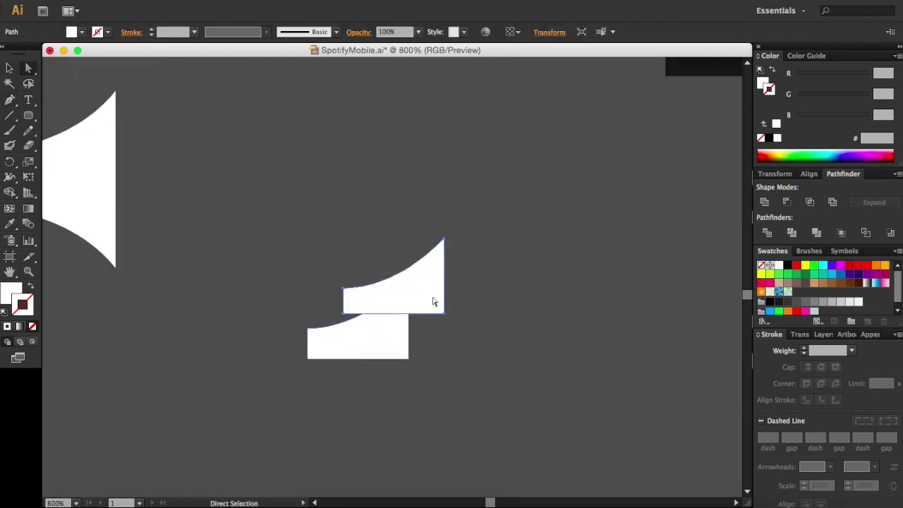
{"action": "left_click_drag", "start_coordinate": [364, 310], "coordinate": [388, 336]}
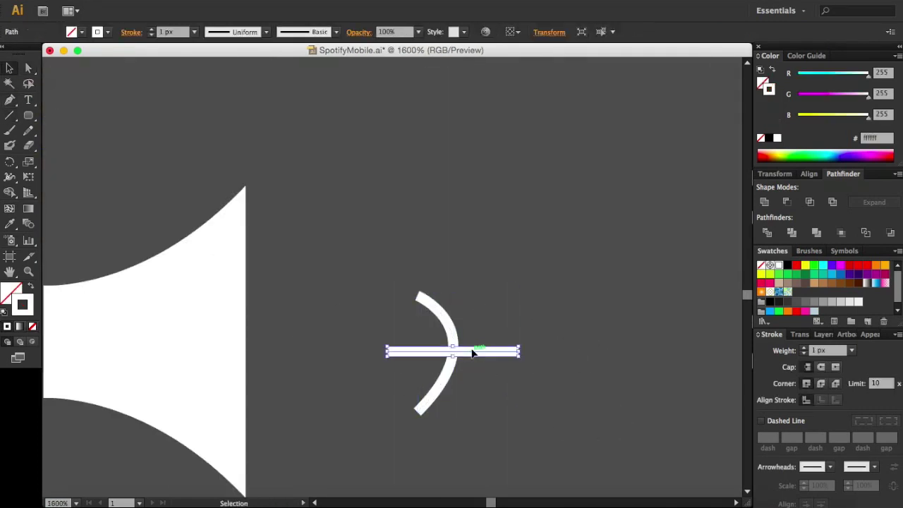
Cut the arc with Scissors and delete the vertical bar
{"action": "left_click", "coordinate": [572, 280]}
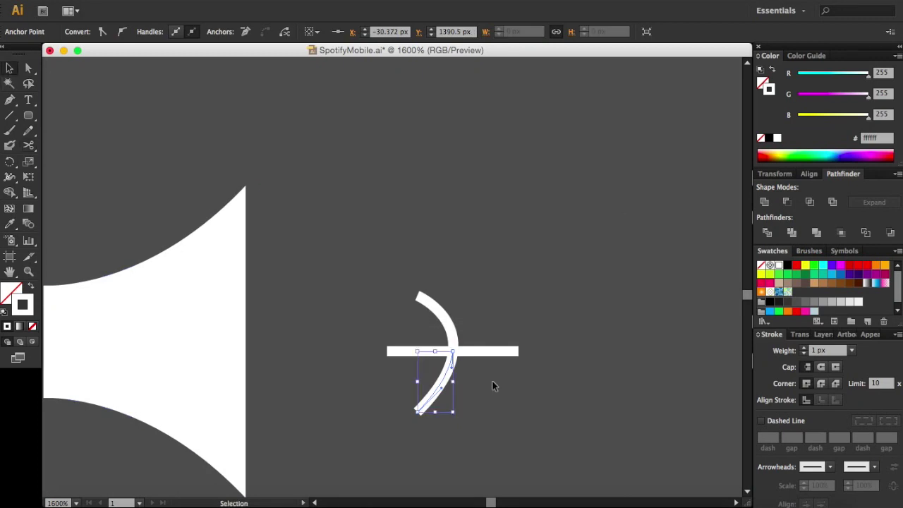
{"action": "right_click", "coordinate": [429, 242]}
{"action": "right_click", "coordinate": [436, 243]}
{"action": "left_click", "coordinate": [655, 342]}
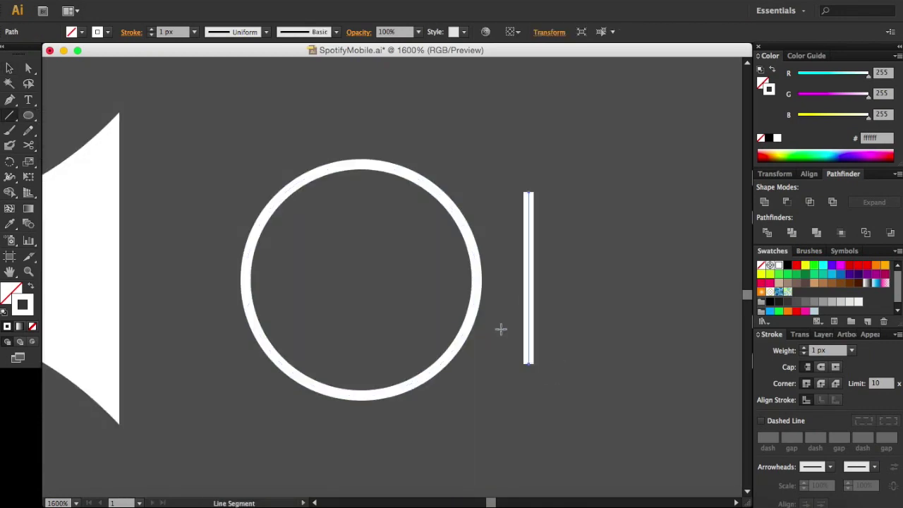
{"action": "double_click", "coordinate": [528, 361]}
{"action": "key", "text": "Delete"}
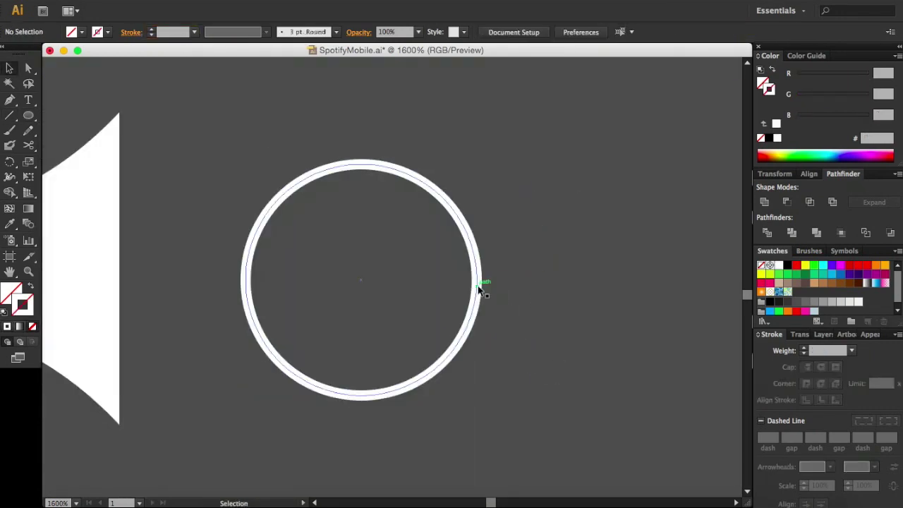
{"action": "left_click", "coordinate": [11, 102]}
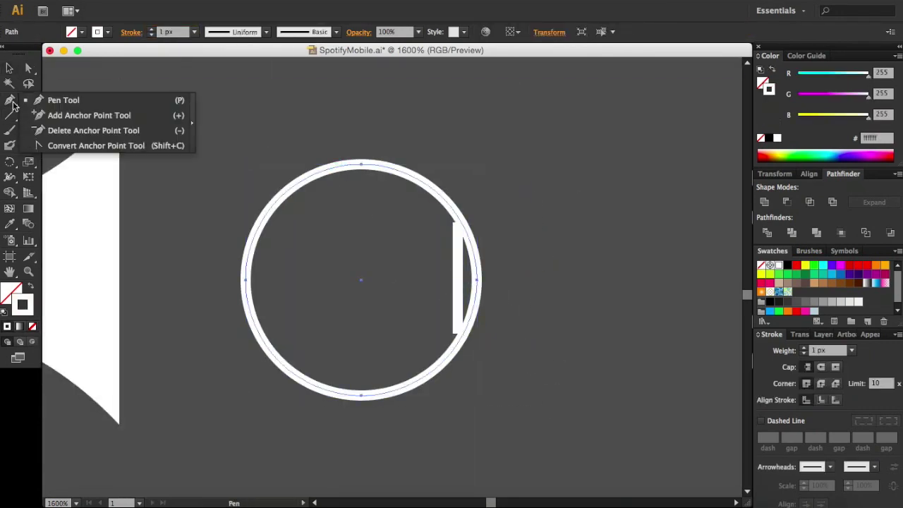
Cut the circle, delete the unwanted pieces and join the rest into one sound-wave arc
{"action": "left_click", "coordinate": [433, 236]}
{"action": "left_click", "coordinate": [277, 226]}
{"action": "key", "text": "v"}
{"action": "key", "text": "Delete"}
{"action": "key", "text": "ctrl+v"}
{"action": "left_click", "coordinate": [525, 321]}
{"action": "left_click", "coordinate": [471, 310]}
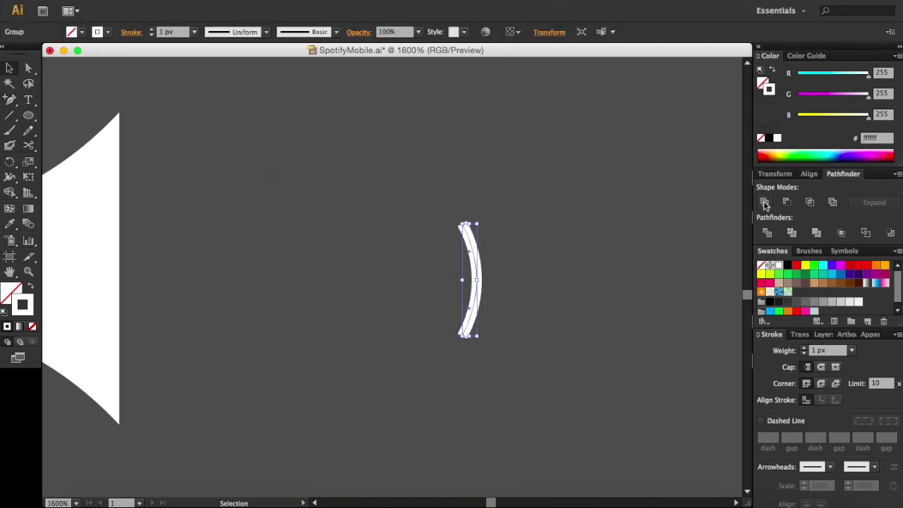
{"action": "left_click", "coordinate": [292, 228]}
Scale arc copies into three sound waves and place the speaker beside the next-track button
{"action": "left_click_drag", "start_coordinate": [476, 280], "coordinate": [172, 261]}
{"action": "key", "text": "ctrl+alt+shift+d"}
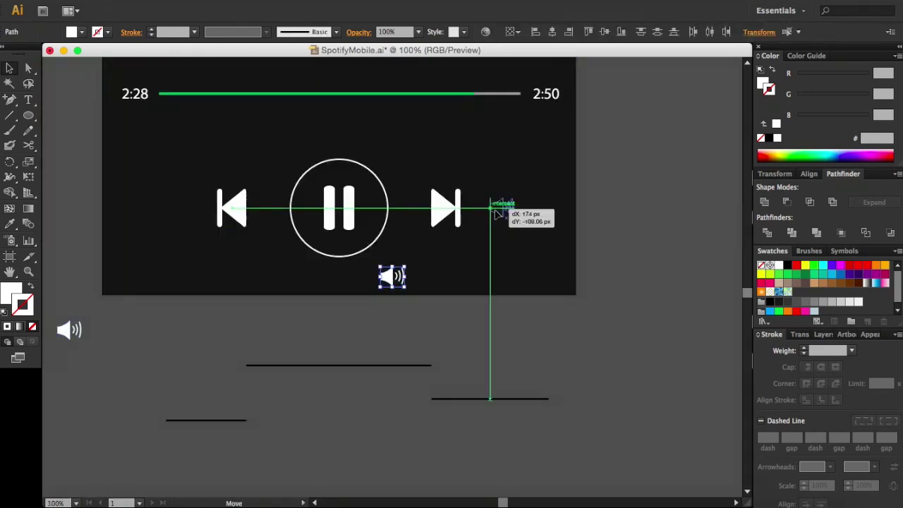
{"action": "left_click_drag", "start_coordinate": [496, 214], "coordinate": [497, 213]}
{"action": "scroll", "coordinate": [564, 244], "scroll_direction": "down", "scroll_amount": 2}
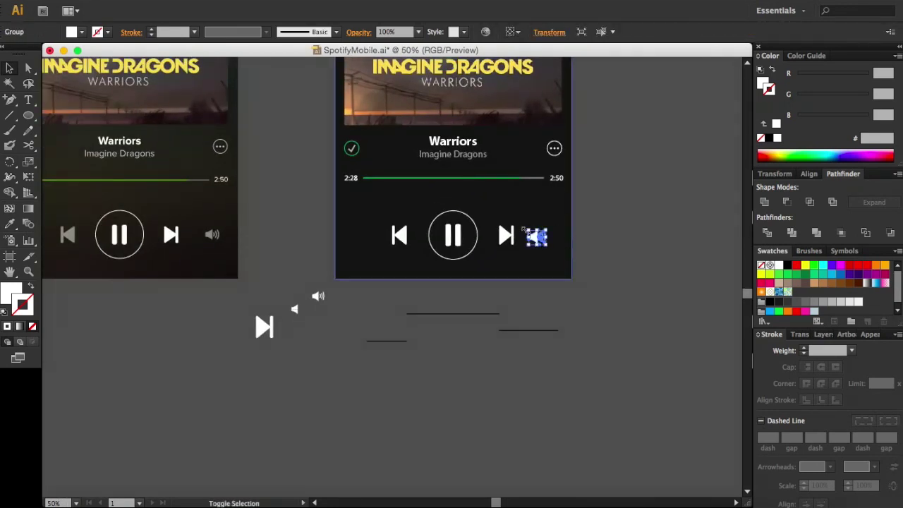
Give the speaker icon the previous-track button's grey, then clear the selection
{"action": "double_click", "coordinate": [10, 291]}
{"action": "left_click", "coordinate": [731, 181]}
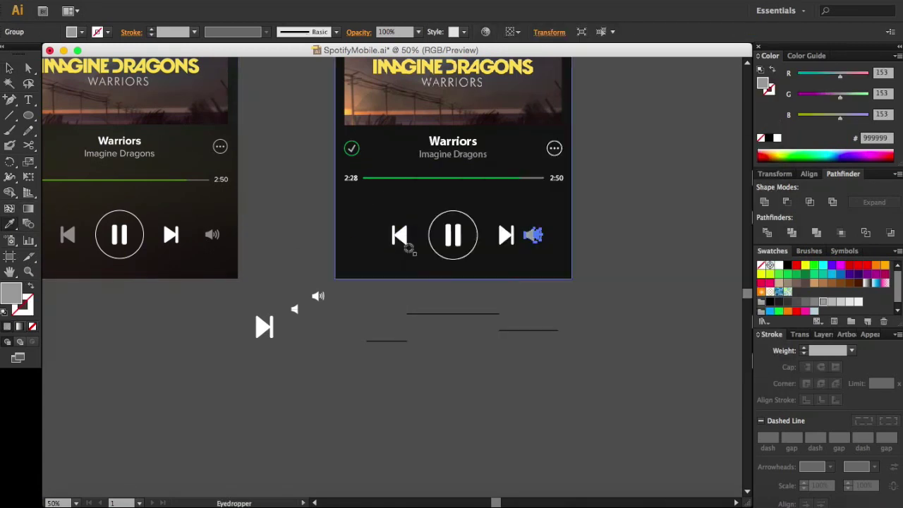
{"action": "double_click", "coordinate": [399, 235]}
{"action": "key", "text": "Escape"}
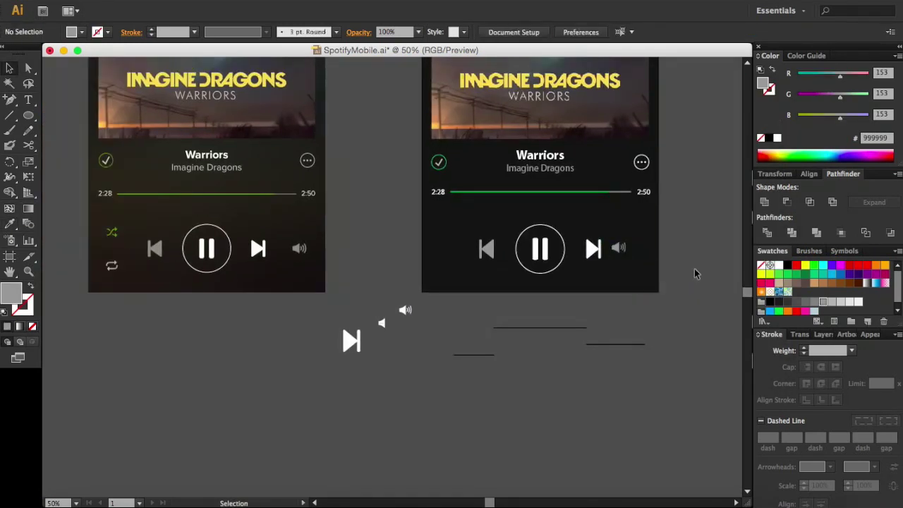
{"action": "left_click_drag", "start_coordinate": [677, 255], "coordinate": [494, 239]}
{"action": "left_click", "coordinate": [333, 285]}
{"action": "scroll", "coordinate": [332, 284], "scroll_direction": "up", "scroll_amount": 2}
{"action": "key", "text": "backslash"}
{"action": "scroll", "coordinate": [256, 299], "scroll_direction": "down", "scroll_amount": 2}
Draw a curved Pen stroke, mirror it, attach an arrowhead and outline it into a filled arrow
{"action": "key", "text": "p"}
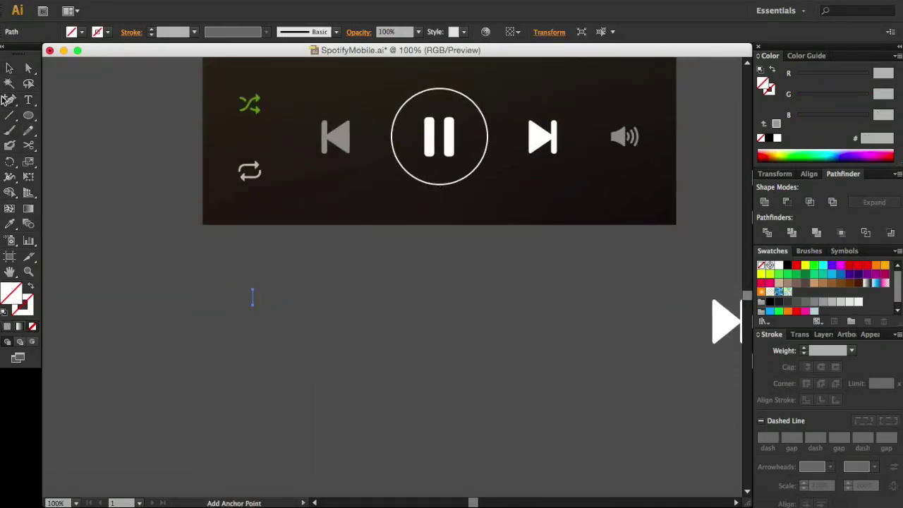
{"action": "left_click", "coordinate": [251, 283]}
{"action": "left_click_drag", "start_coordinate": [245, 389], "coordinate": [270, 366]}
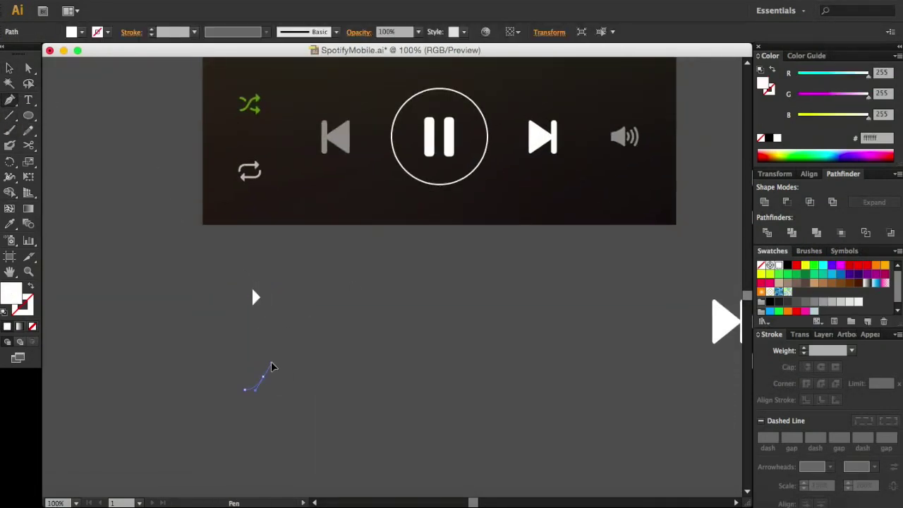
{"action": "key", "text": "v"}
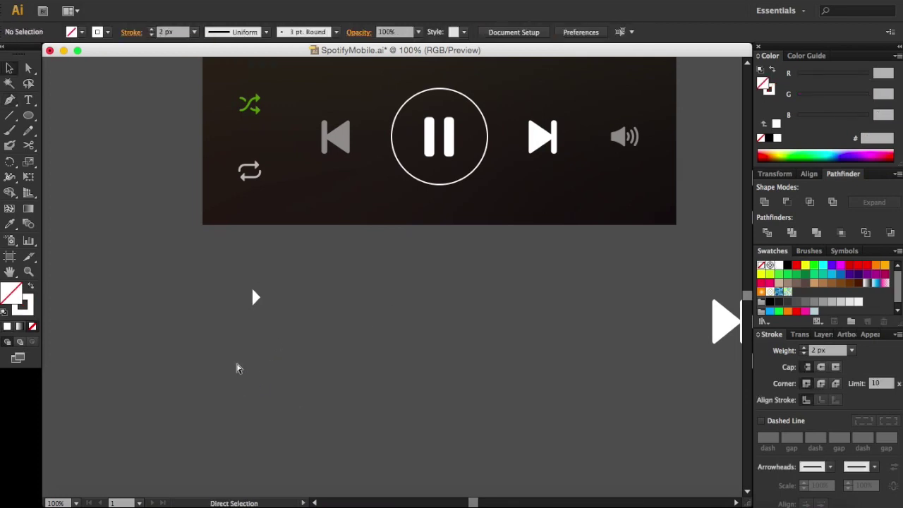
{"action": "left_click_drag", "start_coordinate": [251, 385], "coordinate": [395, 311]}
{"action": "right_click", "coordinate": [399, 315]}
{"action": "left_click", "coordinate": [474, 388]}
{"action": "left_click", "coordinate": [665, 336]}
{"action": "left_click_drag", "start_coordinate": [406, 378], "coordinate": [404, 376]}
{"action": "left_click", "coordinate": [374, 381]}
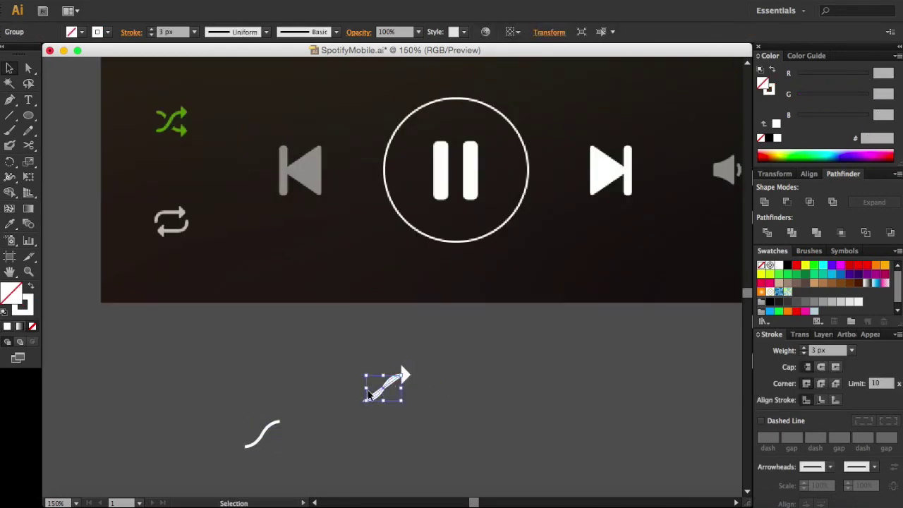
{"action": "left_click", "coordinate": [304, 259]}
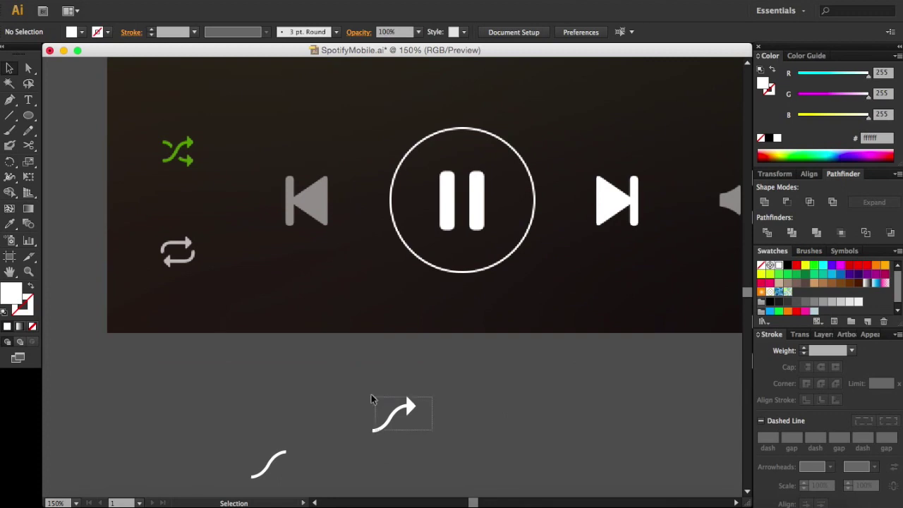
Make a vertically reflected copy of the arrow and position it to cross the first one
{"action": "left_click_drag", "start_coordinate": [395, 413], "coordinate": [459, 409]}
{"action": "right_click", "coordinate": [479, 409]}
{"action": "left_click", "coordinate": [624, 433]}
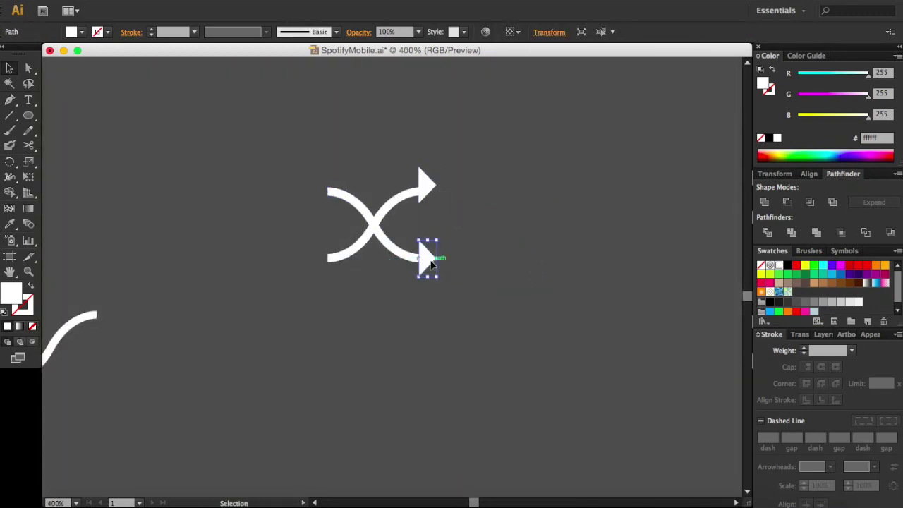
{"action": "left_click", "coordinate": [498, 267]}
{"action": "left_click_drag", "start_coordinate": [428, 186], "coordinate": [415, 275]}
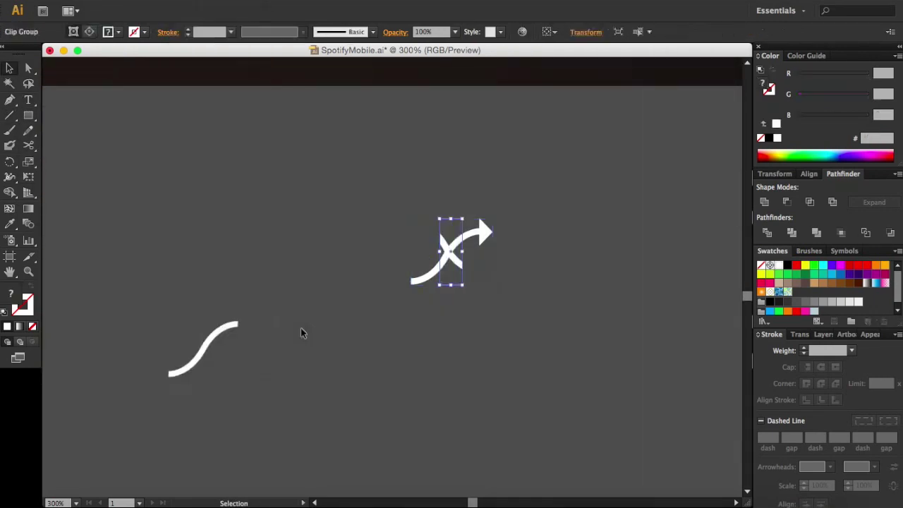
{"action": "right_click", "coordinate": [408, 288]}
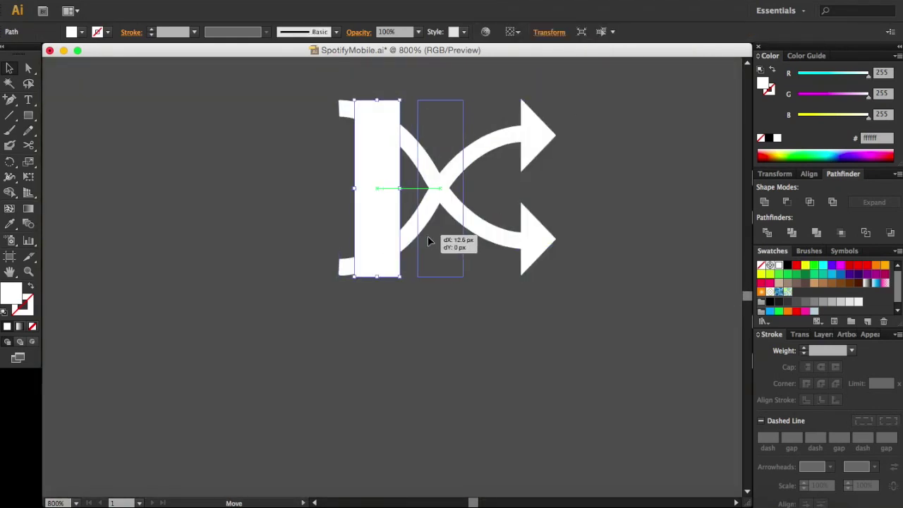
Move the white bar across the arrows' crossing and add anchor points to it
{"action": "left_click_drag", "start_coordinate": [427, 241], "coordinate": [453, 263]}
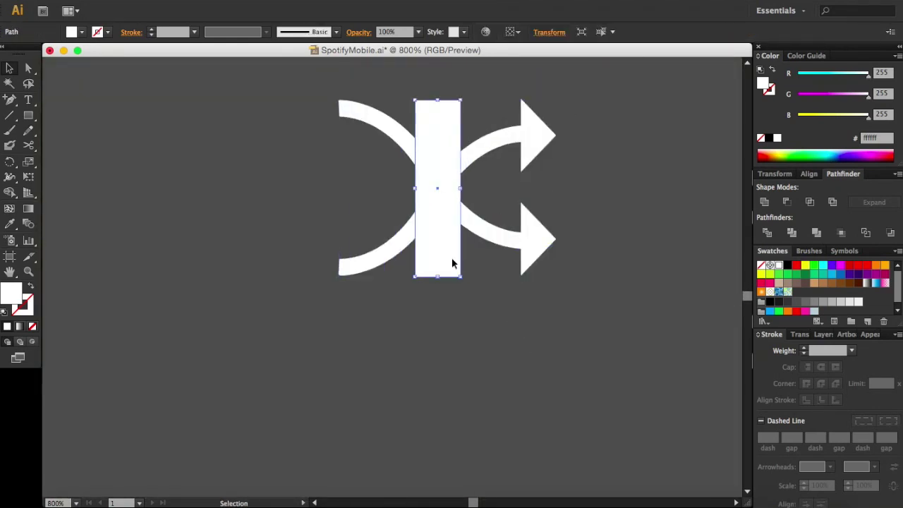
{"action": "left_click", "coordinate": [450, 256]}
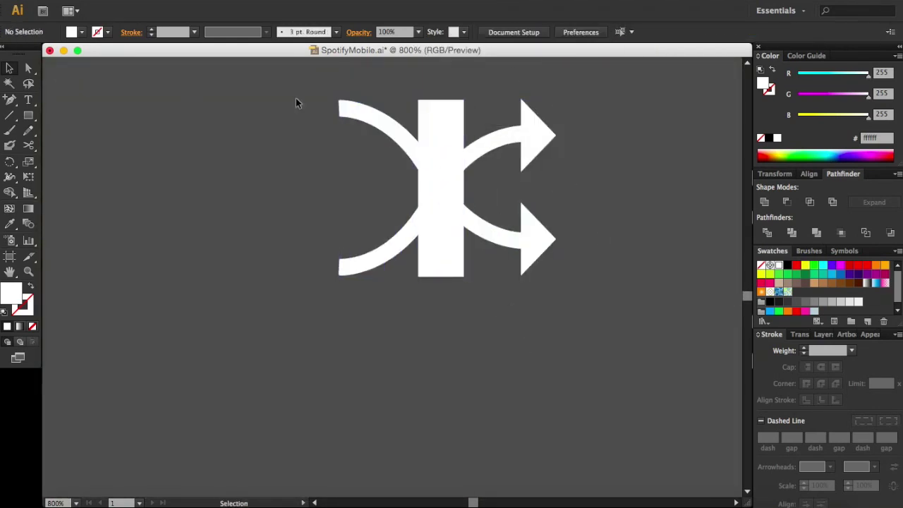
{"action": "key", "text": "plus"}
{"action": "left_click", "coordinate": [464, 227]}
{"action": "key", "text": "ctrl+plus"}
{"action": "key", "text": "v"}
Add an anchor point on the curved arrow to cut the gap, then fill the icon white
{"action": "left_click", "coordinate": [395, 124]}
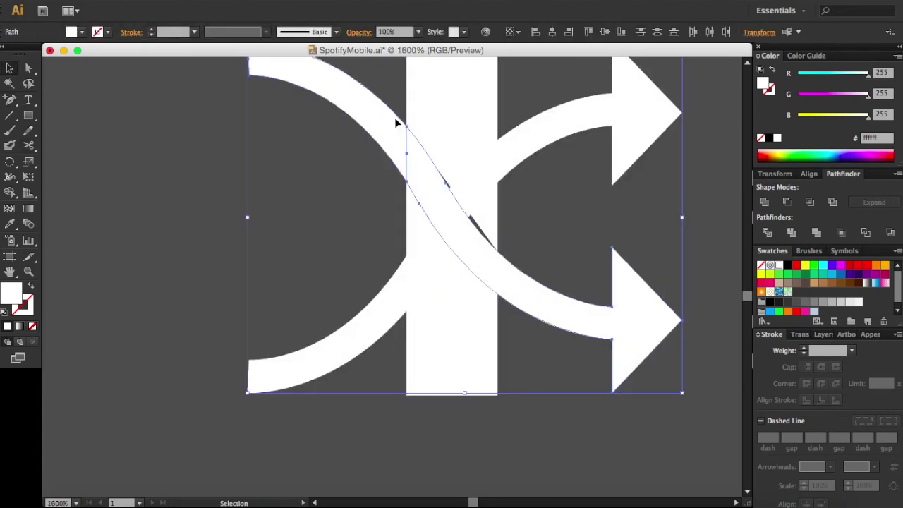
{"action": "key", "text": "plus"}
{"action": "left_click", "coordinate": [407, 183]}
{"action": "key", "text": "v"}
{"action": "left_click", "coordinate": [407, 126]}
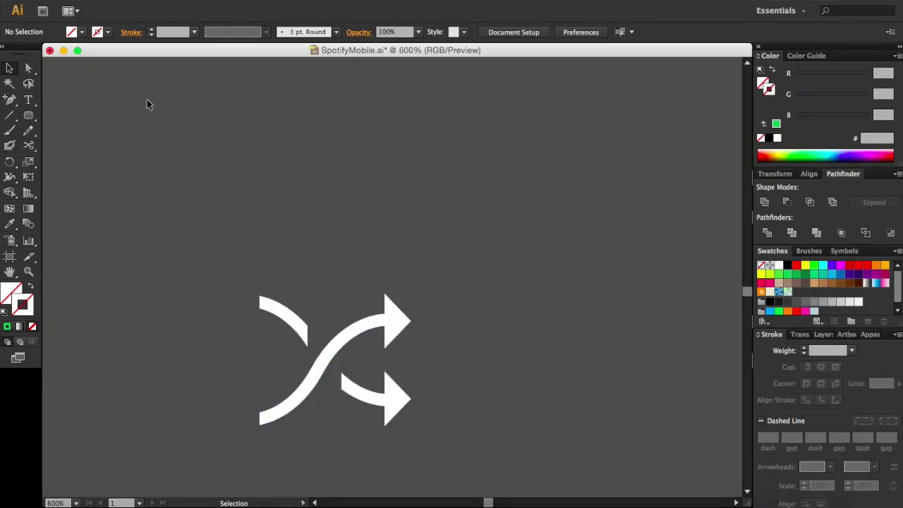
{"action": "double_click", "coordinate": [778, 266]}
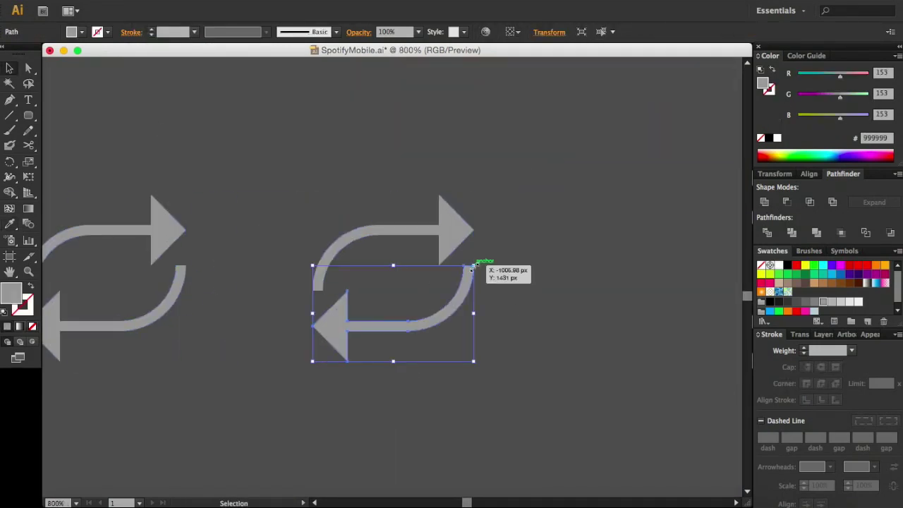
Drag the top points of the repeat icon's lower arrow down to shorten it
{"action": "left_click_drag", "start_coordinate": [472, 266], "coordinate": [472, 281]}
{"action": "left_click", "coordinate": [532, 344]}
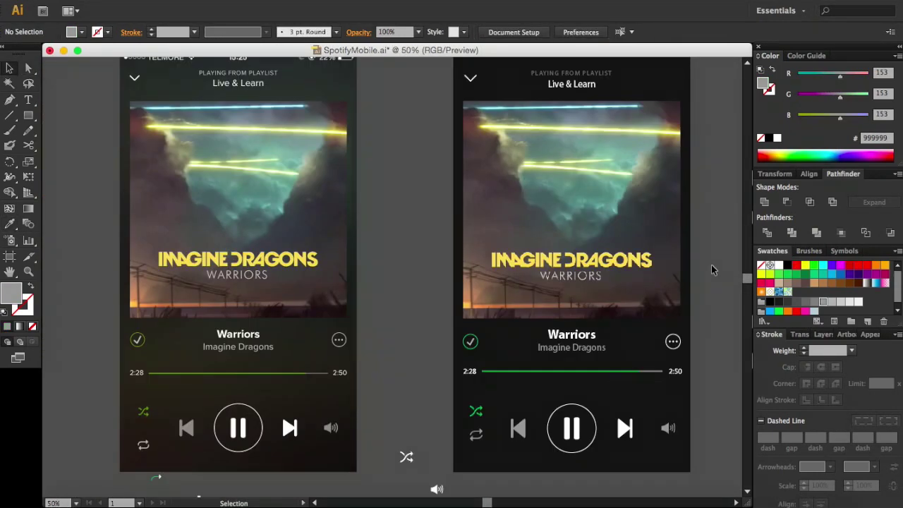
Fill the right screen background with a top-to-bottom gradient from dark green to black
{"action": "scroll", "coordinate": [436, 443], "scroll_direction": "down", "scroll_amount": 3}
{"action": "left_click", "coordinate": [469, 353]}
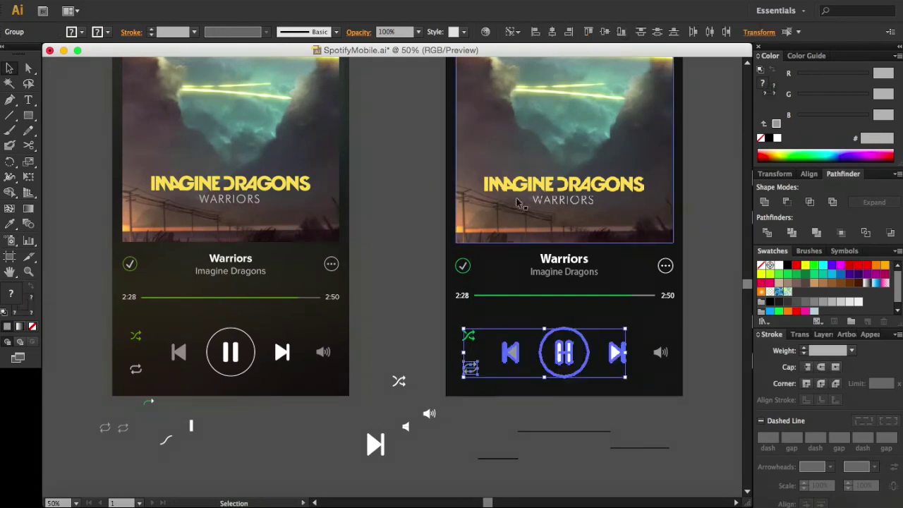
{"action": "left_click", "coordinate": [403, 283]}
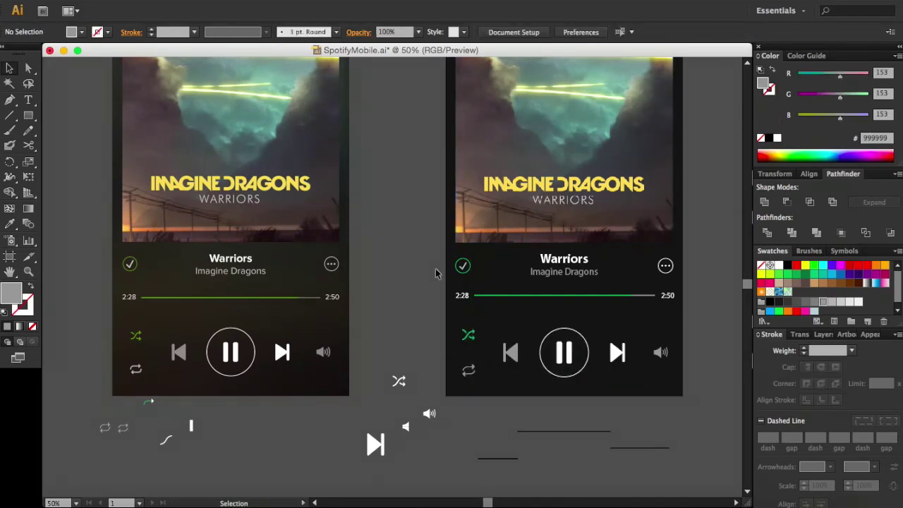
{"action": "scroll", "coordinate": [436, 273], "scroll_direction": "up", "scroll_amount": 3}
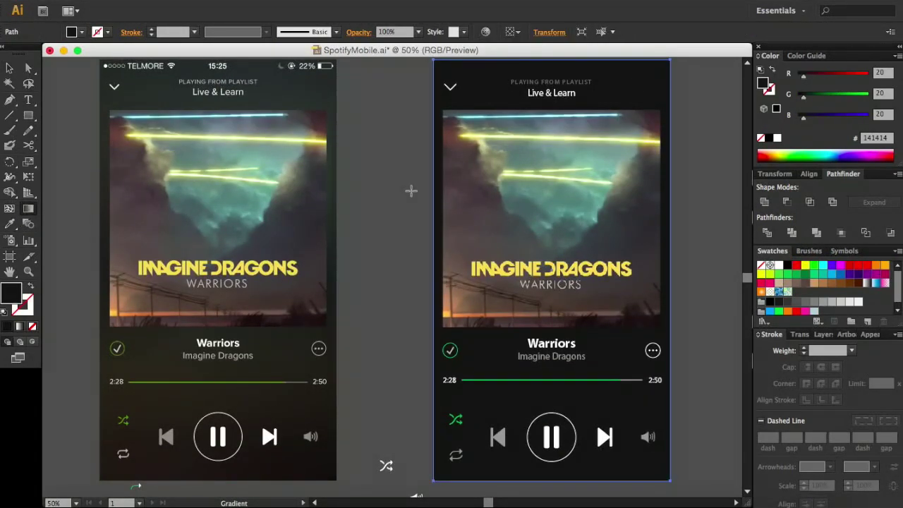
{"action": "left_click", "coordinate": [433, 271]}
{"action": "double_click", "coordinate": [615, 415]}
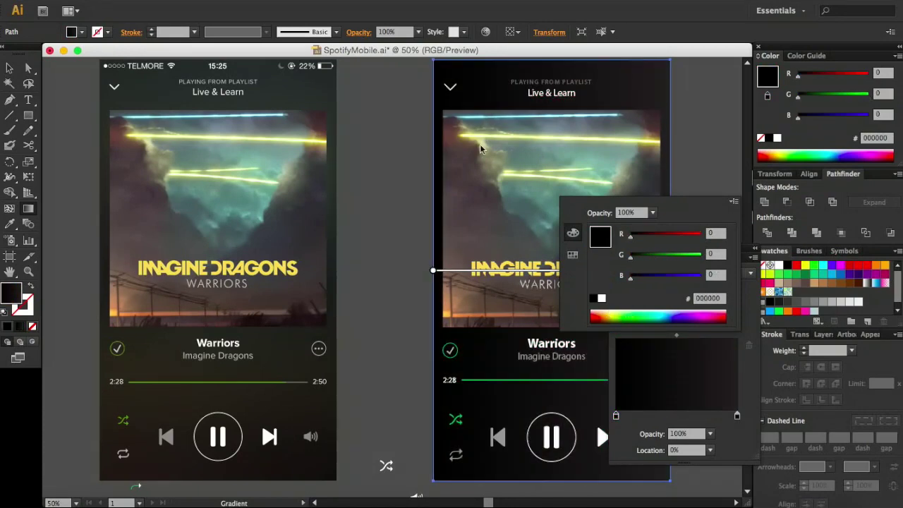
{"action": "left_click_drag", "start_coordinate": [550, 85], "coordinate": [553, 451]}
{"action": "double_click", "coordinate": [615, 416]}
{"action": "mouse_move", "coordinate": [631, 255]}
{"action": "left_mouse_down"}
{"action": "mouse_move", "coordinate": [634, 284]}
{"action": "mouse_move", "coordinate": [643, 261]}
{"action": "left_mouse_up"}
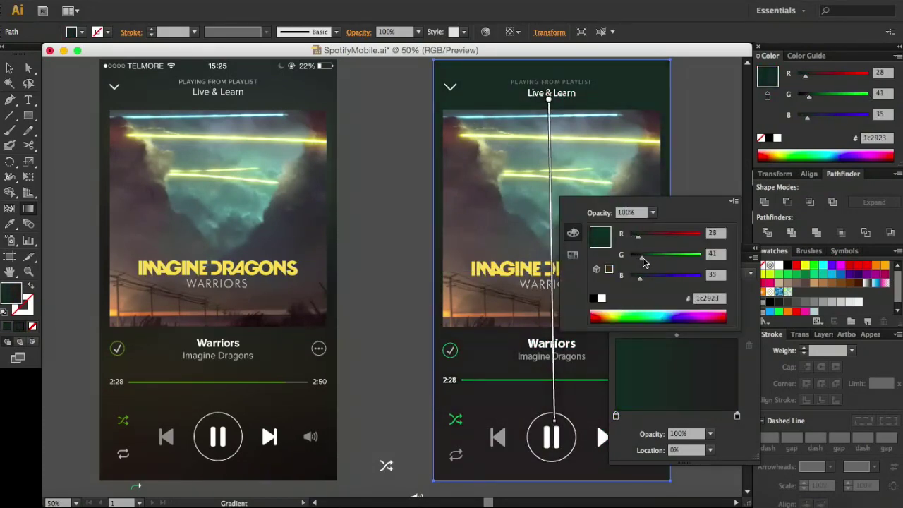
{"action": "left_click", "coordinate": [409, 227]}
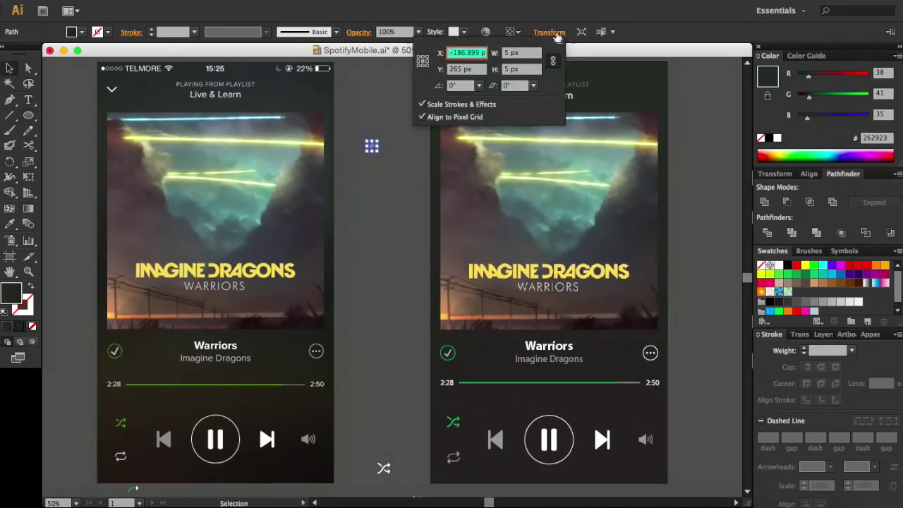
{"action": "left_click", "coordinate": [363, 141]}
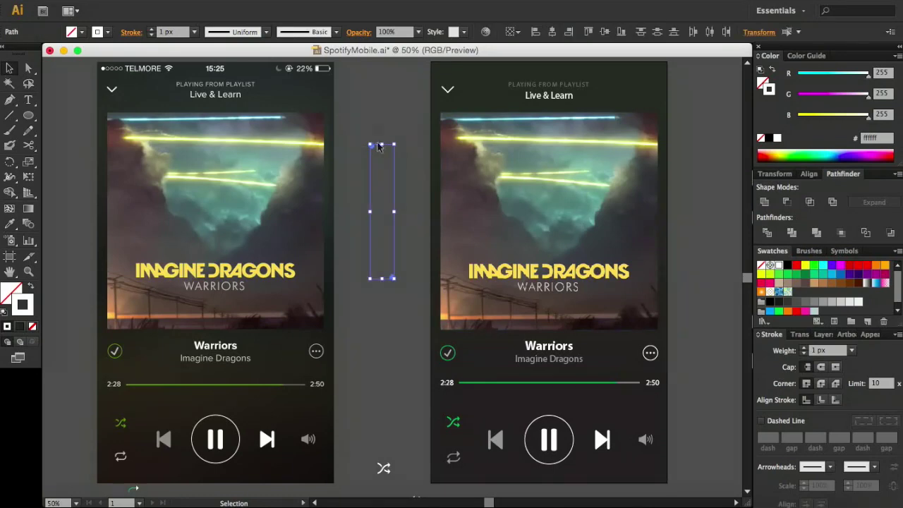
Add the TELMORE carrier label and change the font style of the 15:25 time
{"action": "left_click", "coordinate": [394, 187]}
{"action": "key", "text": "ctrl+plus"}
{"action": "type", "text": "TELMORE"}
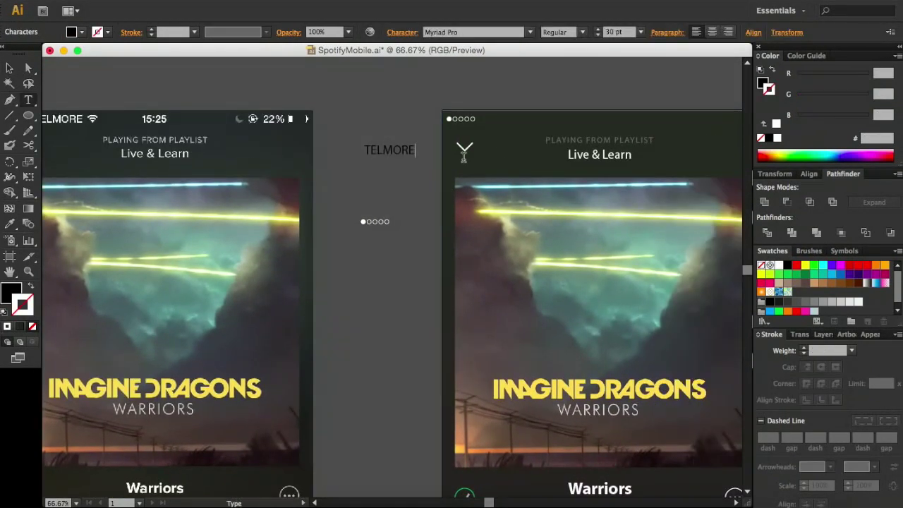
{"action": "left_click", "coordinate": [443, 189]}
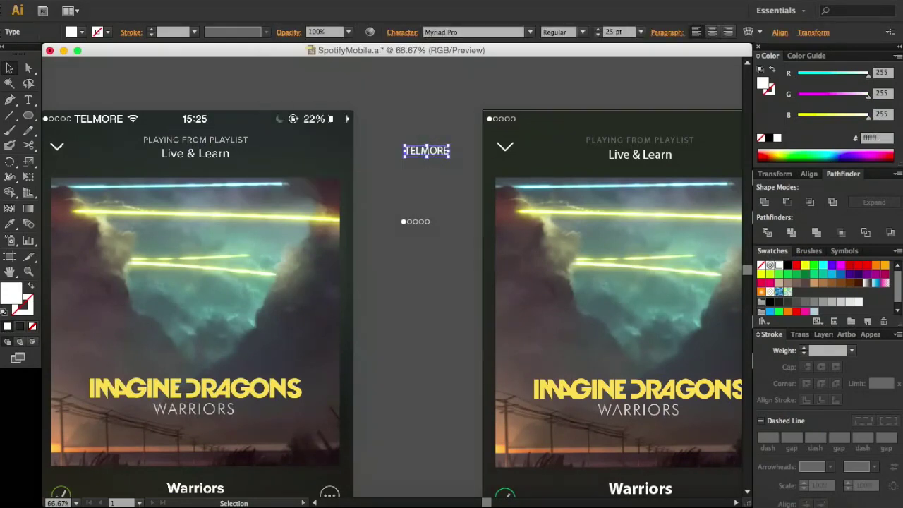
{"action": "key", "text": "ctrl+plus"}
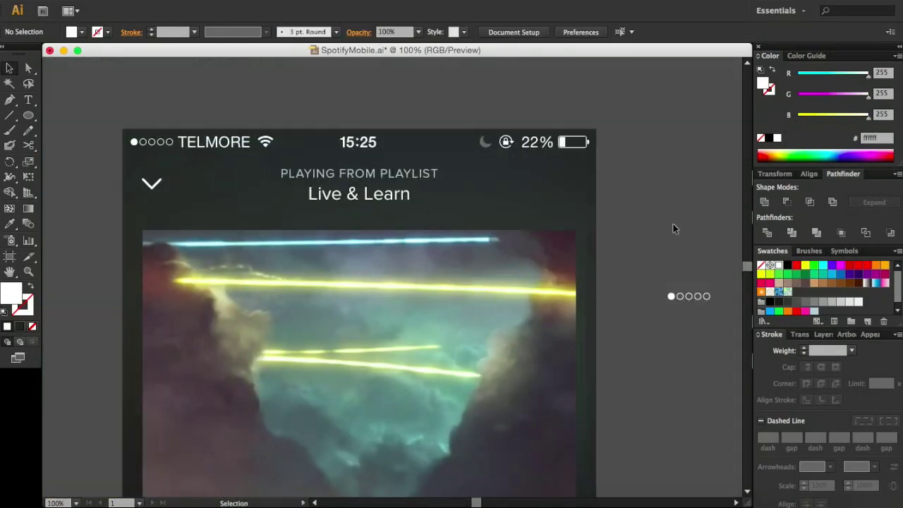
{"action": "scroll", "coordinate": [673, 224], "scroll_direction": "right", "scroll_amount": 5}
{"action": "scroll", "coordinate": [484, 209], "scroll_direction": "left", "scroll_amount": 2}
{"action": "key", "text": "t"}
{"action": "left_click", "coordinate": [582, 32]}
{"action": "left_click", "coordinate": [571, 151]}
{"action": "key", "text": "Escape"}
{"action": "key", "text": "ctrl+minus"}
{"action": "key", "text": "ctrl+minus"}
{"action": "left_click", "coordinate": [601, 150]}
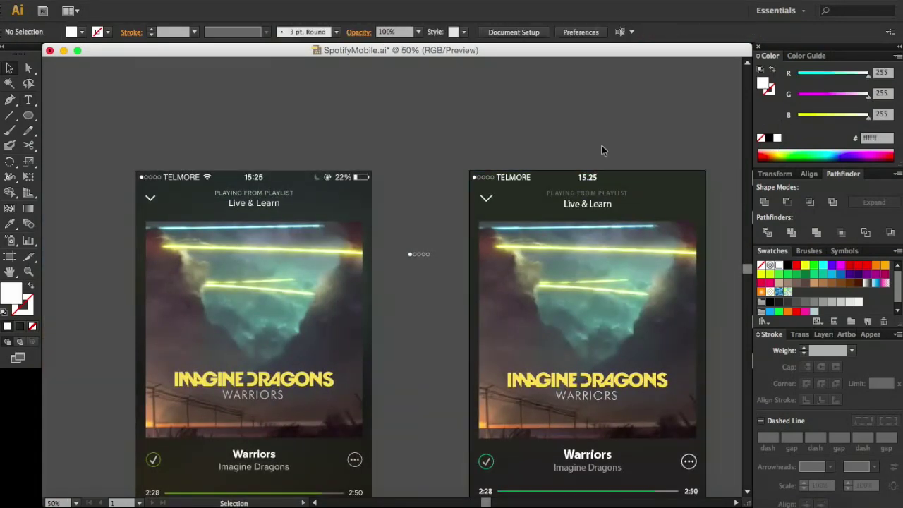
Draw two overlapping circles and subtract the front one to form a crescent moon
{"action": "key", "text": "l"}
{"action": "key", "text": "ctrl+plus"}
{"action": "key", "text": "ctrl+plus"}
{"action": "key", "text": "ctrl+plus"}
{"action": "left_click_drag", "start_coordinate": [610, 83], "coordinate": [645, 119]}
{"action": "left_click_drag", "start_coordinate": [550, 138], "coordinate": [585, 174]}
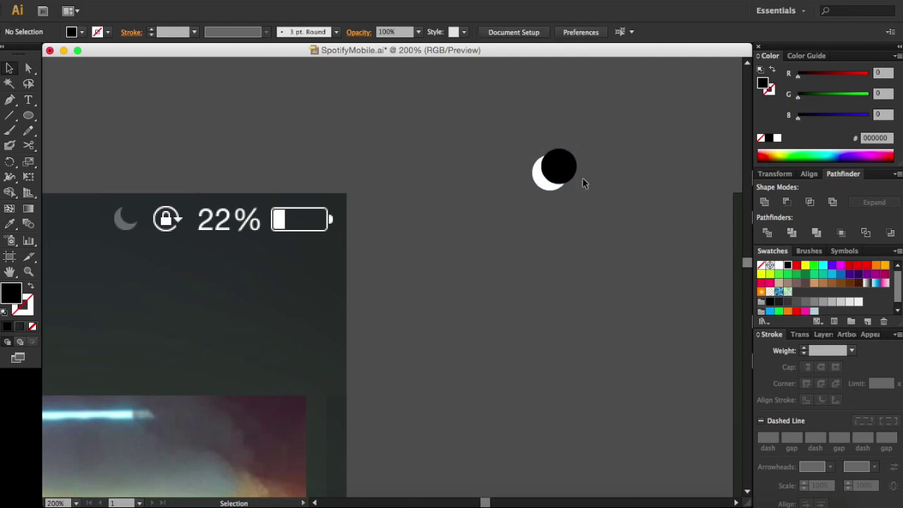
{"action": "left_click", "coordinate": [554, 239]}
{"action": "key", "text": "ctrl+shift+a"}
{"action": "key", "text": "ctrl+plus"}
{"action": "key", "text": "ctrl+plus"}
{"action": "key", "text": "ctrl+plus"}
{"action": "key", "text": "ctrl+a"}
{"action": "left_click", "coordinate": [890, 233]}
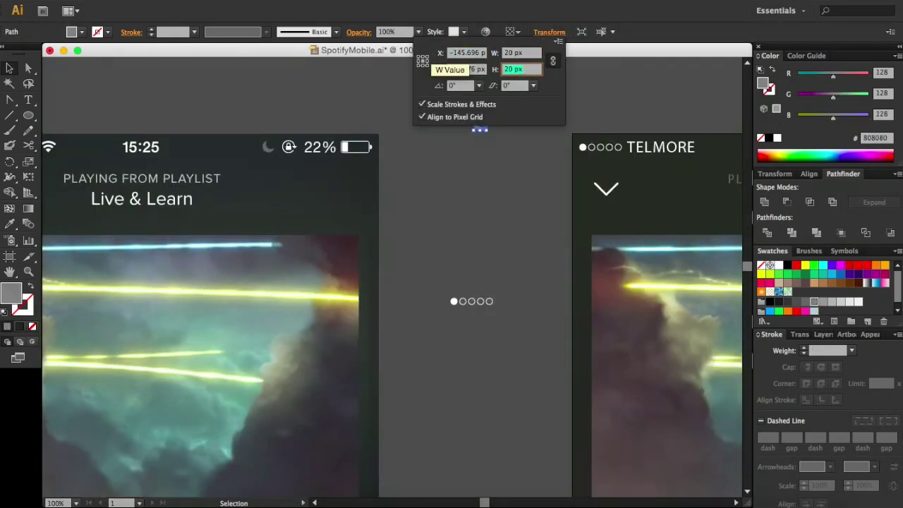
{"action": "key", "text": "ctrl+plus"}
{"action": "key", "text": "ctrl+plus"}
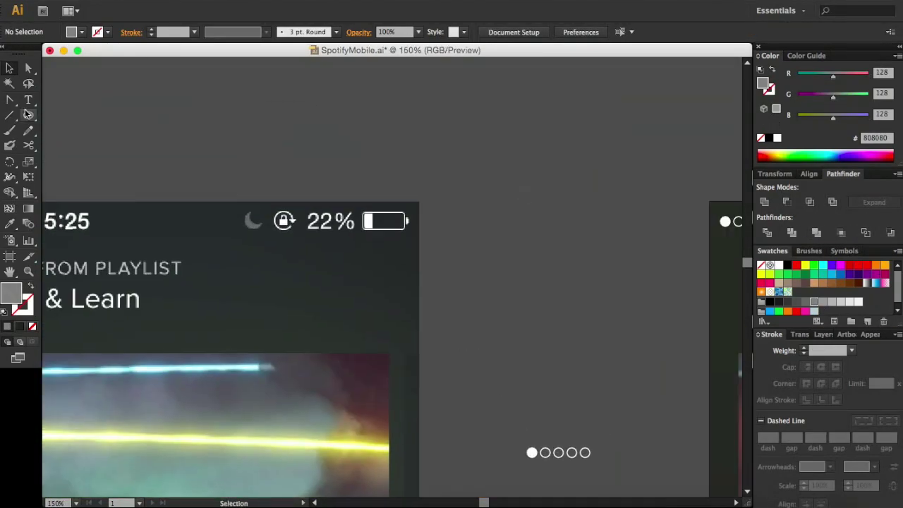
{"action": "key", "text": "ctrl+plus"}
{"action": "key", "text": "ctrl+plus"}
Draw the padlock's curved arch with the Pen tool
{"action": "key", "text": "p"}
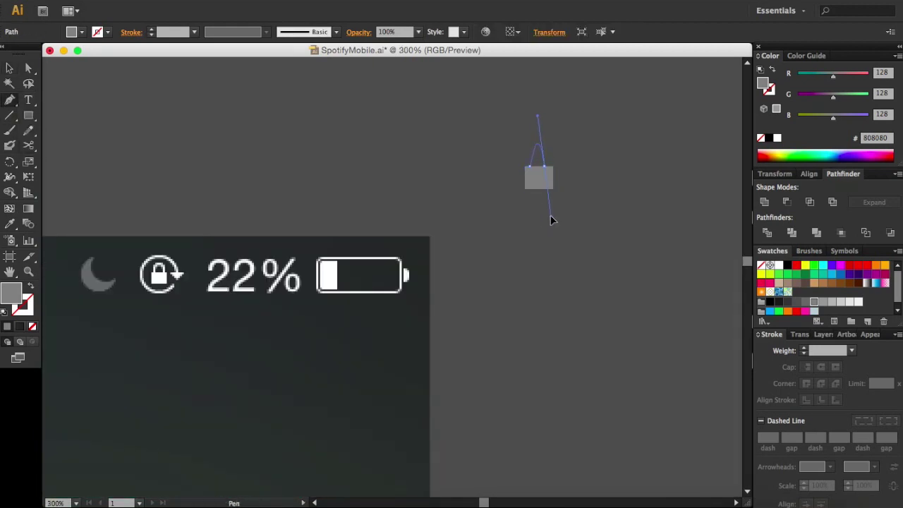
{"action": "left_click_drag", "start_coordinate": [551, 220], "coordinate": [548, 234]}
{"action": "key", "text": "shift+c"}
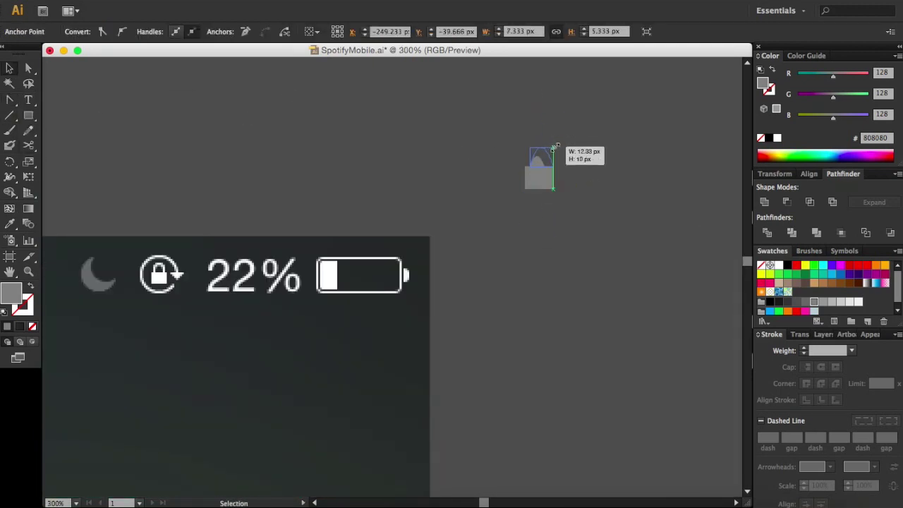
{"action": "key", "text": "ctrl+shift+a"}
{"action": "key", "text": "ctrl+plus"}
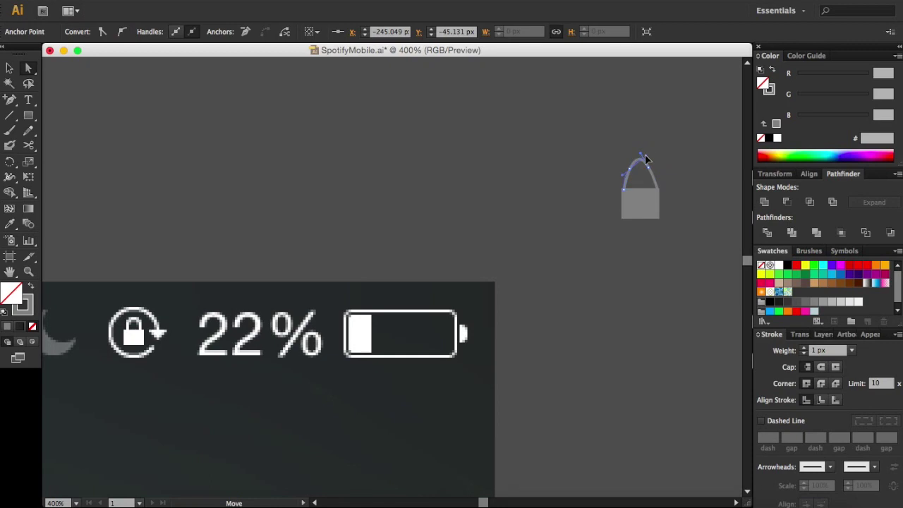
{"action": "key", "text": "ctrl+plus"}
{"action": "key", "text": "ctrl+plus"}
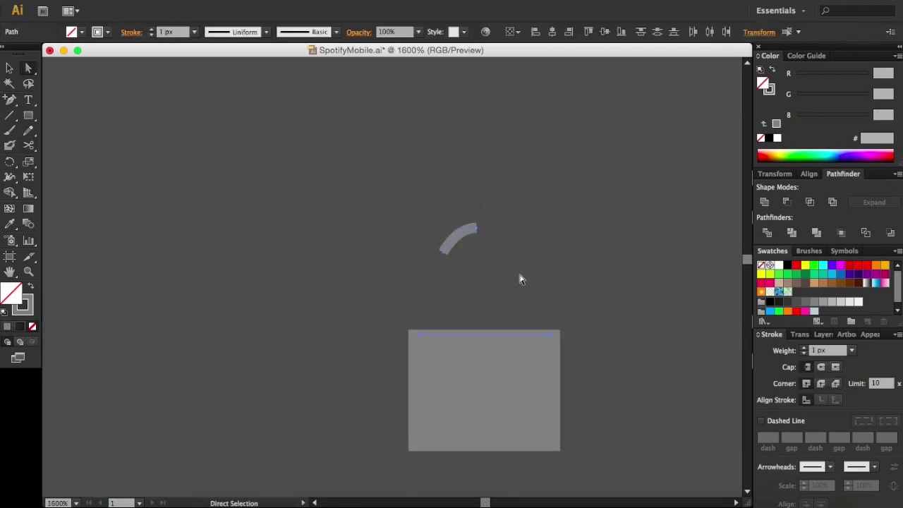
{"action": "left_click", "coordinate": [498, 297]}
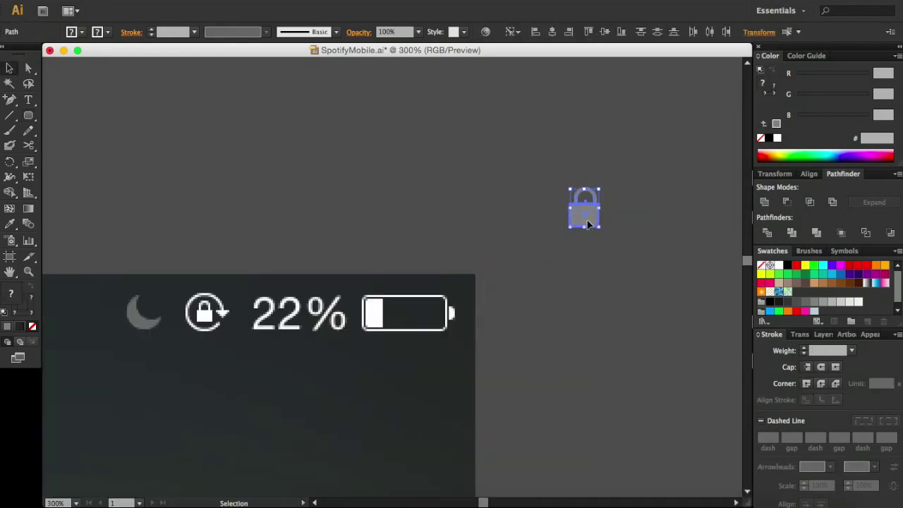
Draw a circle around the padlock and start adding anchor points to it
{"action": "left_click", "coordinate": [639, 207]}
{"action": "key", "text": "l"}
{"action": "left_click_drag", "start_coordinate": [557, 179], "coordinate": [618, 239]}
{"action": "key", "text": "v"}
{"action": "left_click", "coordinate": [588, 213]}
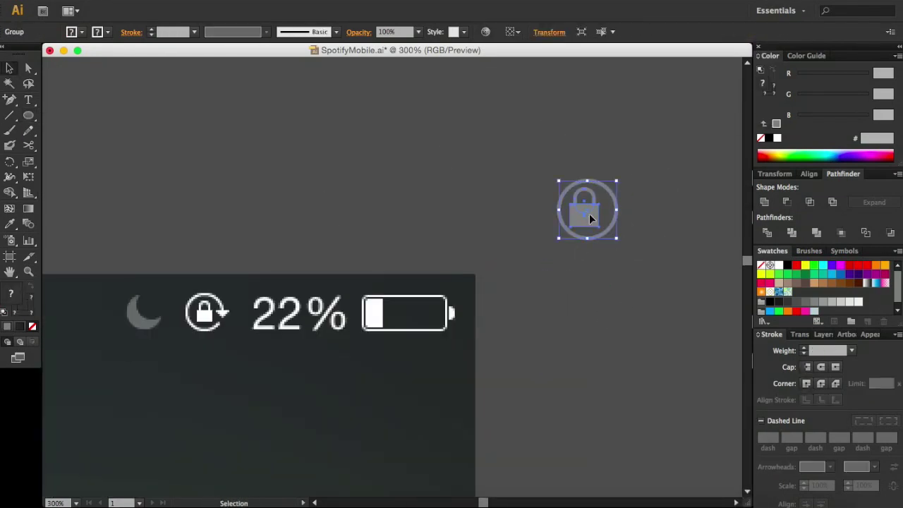
{"action": "key", "text": "ctrl+z"}
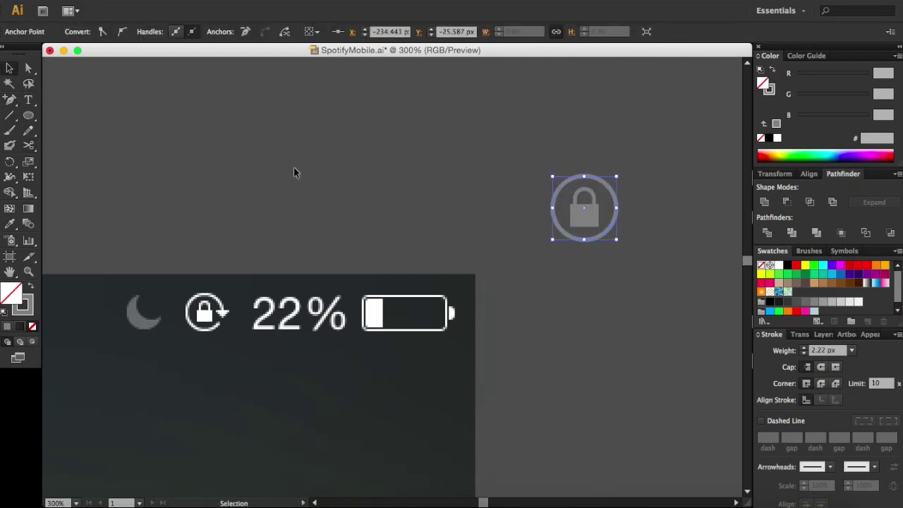
{"action": "key", "text": "plus"}
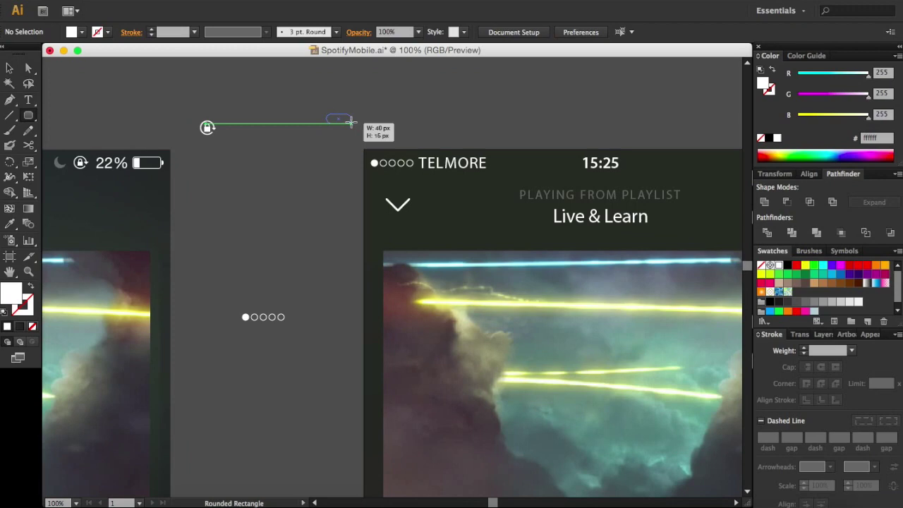
Draw the rounded-rectangle battery outline and place a 60 x 25 px white rectangle inside it
{"action": "left_click", "coordinate": [207, 127]}
{"action": "key", "text": "Tab"}
{"action": "key", "text": "Return"}
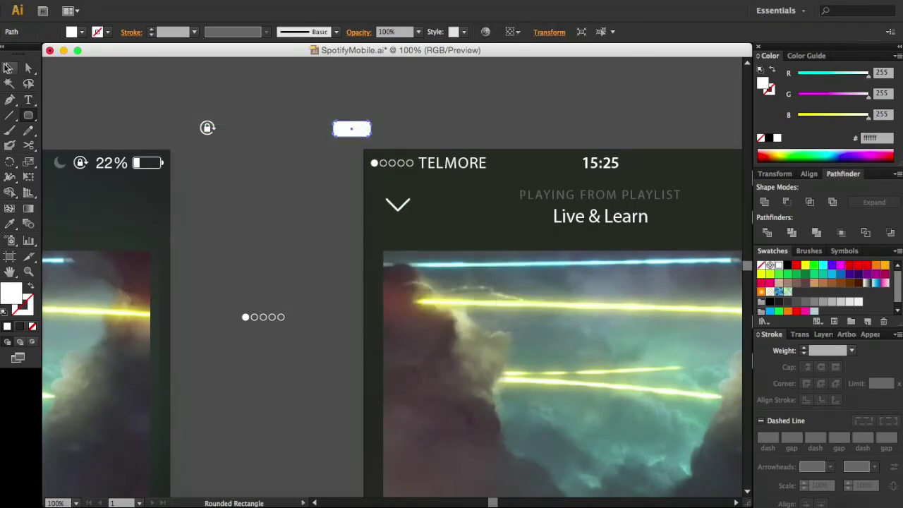
{"action": "key", "text": "ctrl+equal"}
{"action": "key", "text": "ctrl+v"}
{"action": "left_click", "coordinate": [553, 33]}
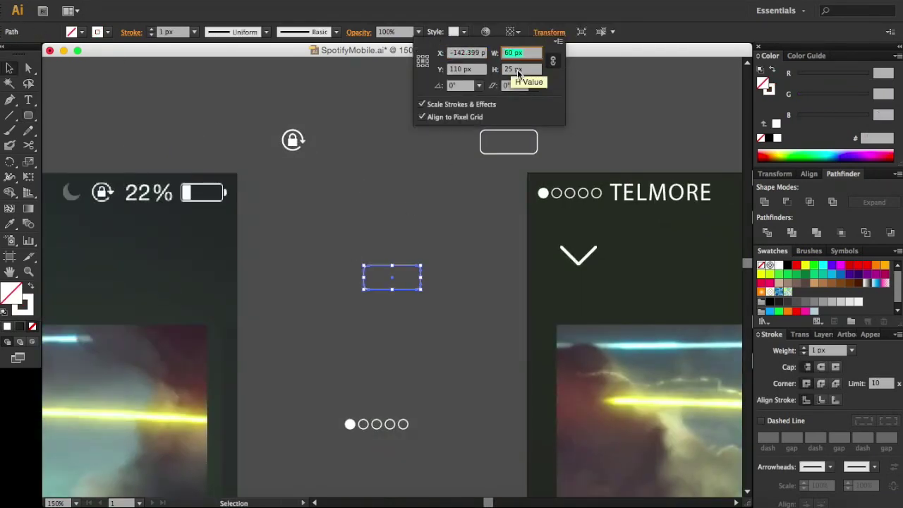
{"action": "key", "text": "Return"}
{"action": "left_click_drag", "start_coordinate": [392, 276], "coordinate": [508, 141]}
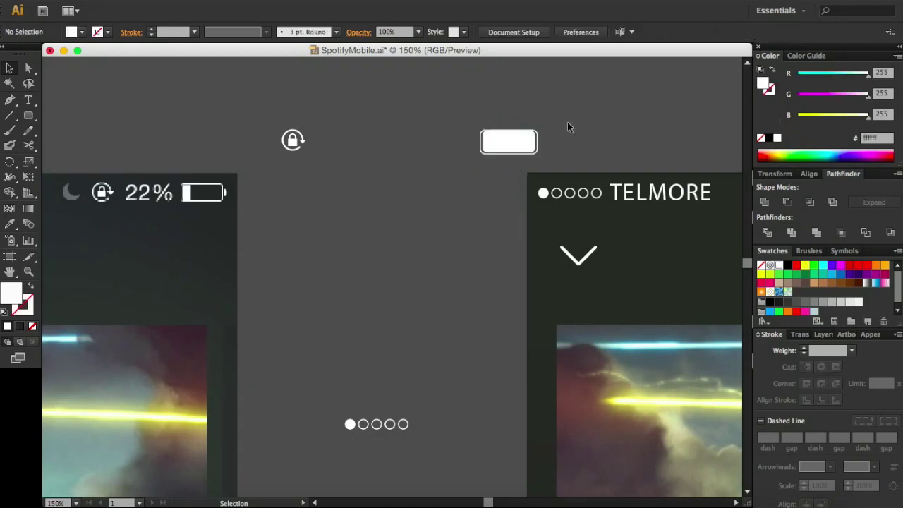
Cut the inner white rectangle at its points with the Scissors tool
{"action": "key", "text": "ctrl+equal"}
{"action": "key", "text": "ctrl+equal"}
{"action": "scroll", "coordinate": [635, 220], "scroll_direction": "left", "scroll_amount": 3}
{"action": "left_click", "coordinate": [615, 224]}
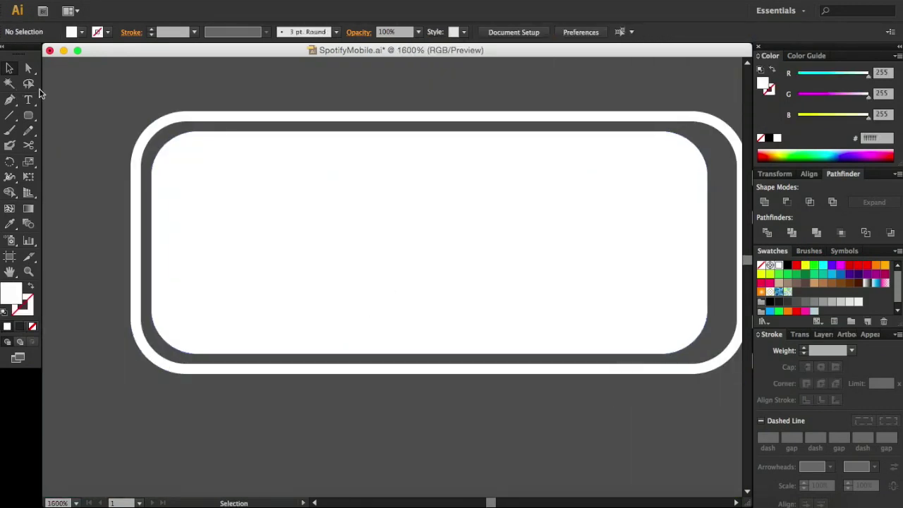
{"action": "key", "text": "p"}
{"action": "scroll", "coordinate": [419, 171], "scroll_direction": "up", "scroll_amount": 6}
{"action": "scroll", "coordinate": [100, 99], "scroll_direction": "left", "scroll_amount": 2}
{"action": "key", "text": "c"}
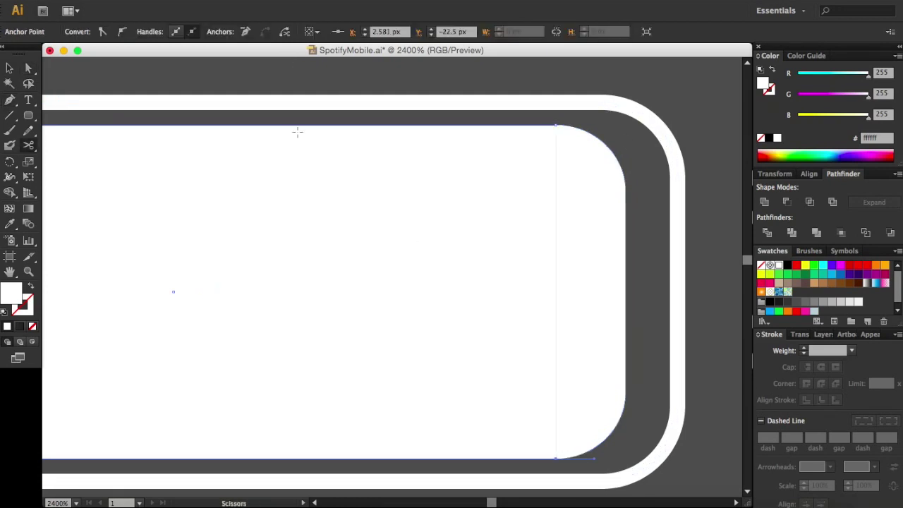
{"action": "key", "text": "v"}
{"action": "key", "text": "ctrl+shift+a"}
{"action": "key", "text": "ctrl+minus"}
{"action": "key", "text": "ctrl+minus"}
{"action": "key", "text": "ctrl+minus"}
{"action": "key", "text": "a"}
{"action": "key", "text": "ctrl+equal"}
{"action": "key", "text": "ctrl+equal"}
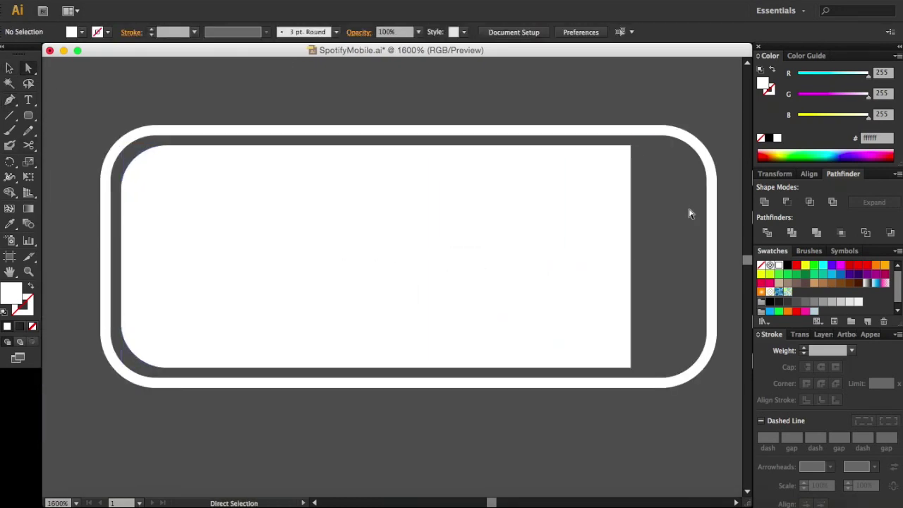
Copy the cut fill piece and move the duplicate above the battery
{"action": "left_click", "coordinate": [603, 213]}
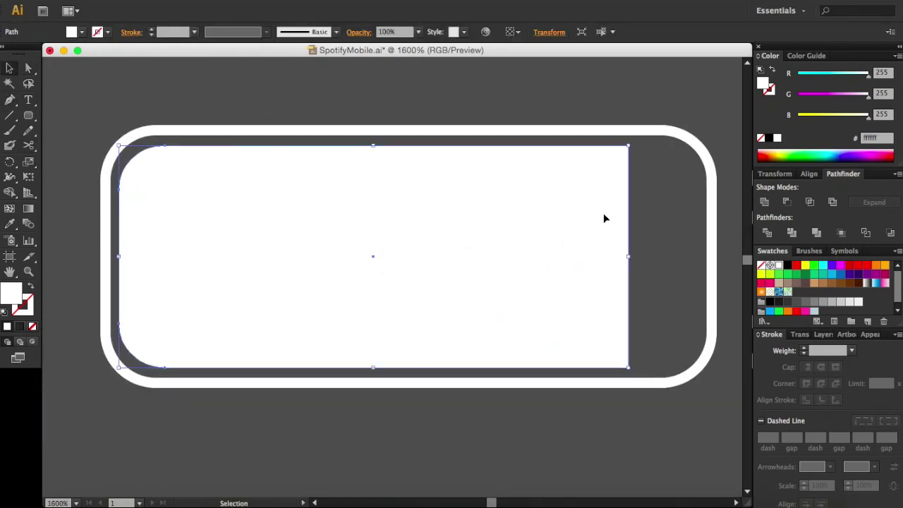
{"action": "key", "text": "ctrl+c"}
{"action": "key", "text": "ctrl+minus"}
{"action": "scroll", "coordinate": [503, 242], "scroll_direction": "right", "scroll_amount": 3}
{"action": "key", "text": "ctrl+v"}
{"action": "left_click", "coordinate": [549, 32]}
{"action": "key", "text": "Return"}
{"action": "scroll", "coordinate": [414, 256], "scroll_direction": "left", "scroll_amount": 5}
{"action": "key", "text": "ctrl+minus"}
{"action": "key", "text": "ctrl+minus"}
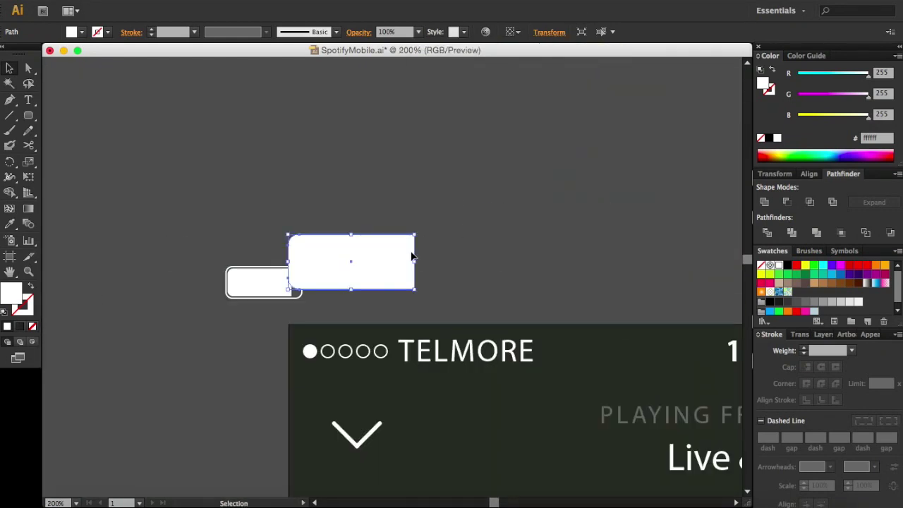
{"action": "key", "text": "ctrl+equal"}
{"action": "left_click_drag", "start_coordinate": [419, 191], "coordinate": [424, 128]}
Select the duplicated piece, then the battery's inner white fill
{"action": "left_click", "coordinate": [247, 271]}
{"action": "key", "text": "ctrl+shift+a"}
{"action": "key", "text": "ctrl+equal"}
{"action": "key", "text": "ctrl+minus"}
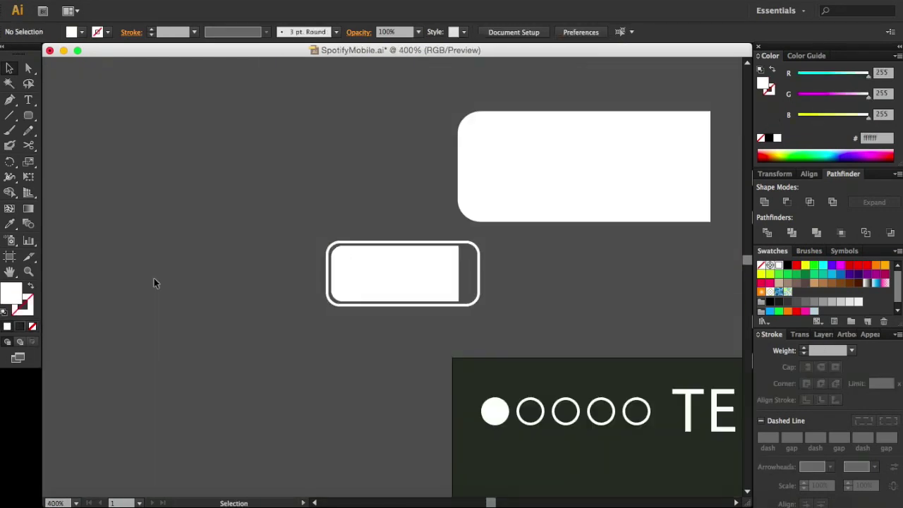
{"action": "key", "text": "ctrl+equal"}
{"action": "key", "text": "ctrl+equal"}
{"action": "key", "text": "ctrl+equal"}
{"action": "left_click", "coordinate": [190, 175]}
{"action": "key", "text": "ctrl+minus"}
{"action": "key", "text": "ctrl+minus"}
{"action": "key", "text": "ctrl+minus"}
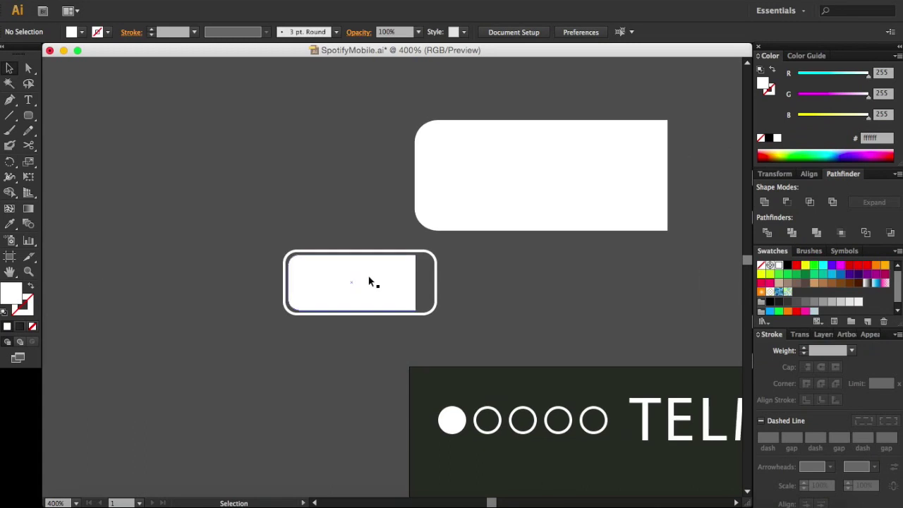
{"action": "key", "text": "ctrl+equal"}
{"action": "key", "text": "ctrl+equal"}
{"action": "key", "text": "ctrl+equal"}
{"action": "key", "text": "ctrl+minus"}
{"action": "key", "text": "ctrl+minus"}
Reshape the upper piece by dragging its corner point
{"action": "left_click_drag", "start_coordinate": [686, 118], "coordinate": [497, 140]}
{"action": "key", "text": "ctrl+shift+a"}
{"action": "key", "text": "ctrl+equal"}
{"action": "key", "text": "ctrl+equal"}
{"action": "left_click", "coordinate": [525, 32]}
{"action": "key", "text": "super+space"}
{"action": "type", "text": "57"}
{"action": "key", "text": "Escape"}
Unite a narrow rounded pill with the rectangle into a single level bar
{"action": "left_click", "coordinate": [127, 458]}
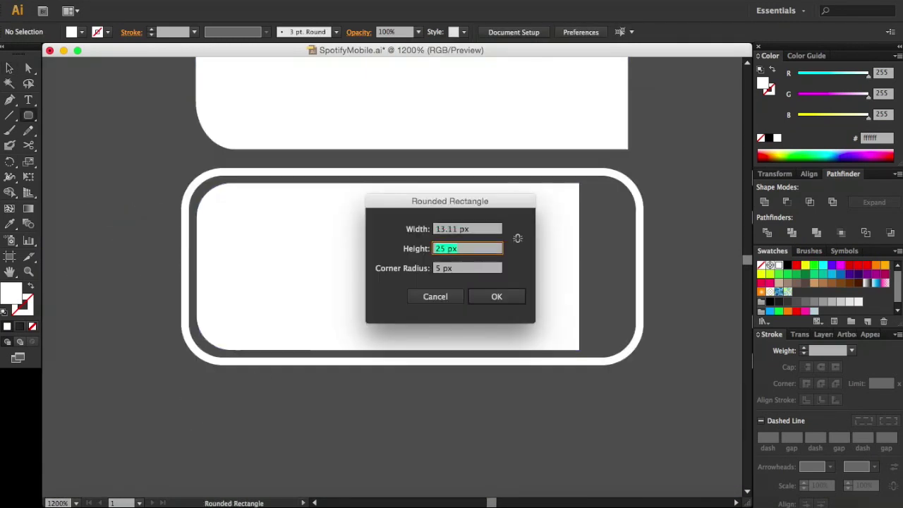
{"action": "key", "text": "Return"}
{"action": "left_click", "coordinate": [544, 32]}
{"action": "mouse_move", "coordinate": [211, 406]}
{"action": "left_mouse_down"}
{"action": "mouse_move", "coordinate": [279, 147]}
{"action": "mouse_move", "coordinate": [315, 384]}
{"action": "left_mouse_up"}
{"action": "key", "text": "ctrl+equal"}
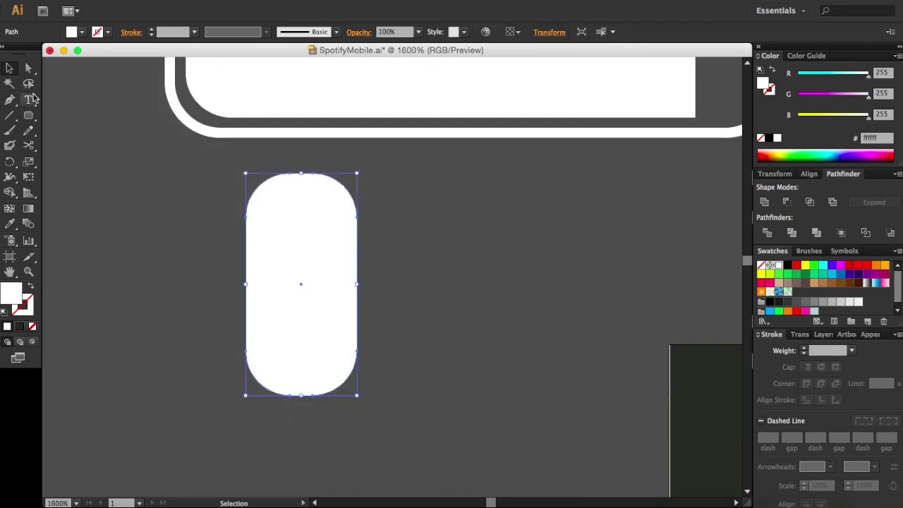
{"action": "left_click", "coordinate": [358, 397]}
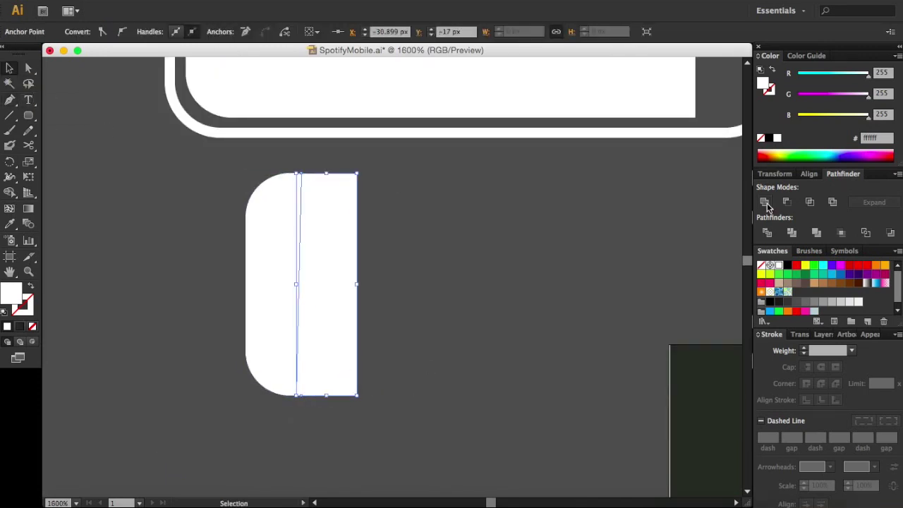
{"action": "left_click", "coordinate": [767, 205]}
{"action": "key", "text": "ctrl+minus"}
{"action": "key", "text": "ctrl+minus"}
{"action": "key", "text": "ctrl+minus"}
Align the level bar to the battery's left end and draw the terminal nub
{"action": "left_click_drag", "start_coordinate": [365, 297], "coordinate": [342, 192]}
{"action": "left_click", "coordinate": [603, 32]}
{"action": "left_click_drag", "start_coordinate": [391, 178], "coordinate": [298, 177]}
{"action": "key", "text": "ctrl+equal"}
{"action": "key", "text": "ctrl+equal"}
{"action": "key", "text": "ctrl+equal"}
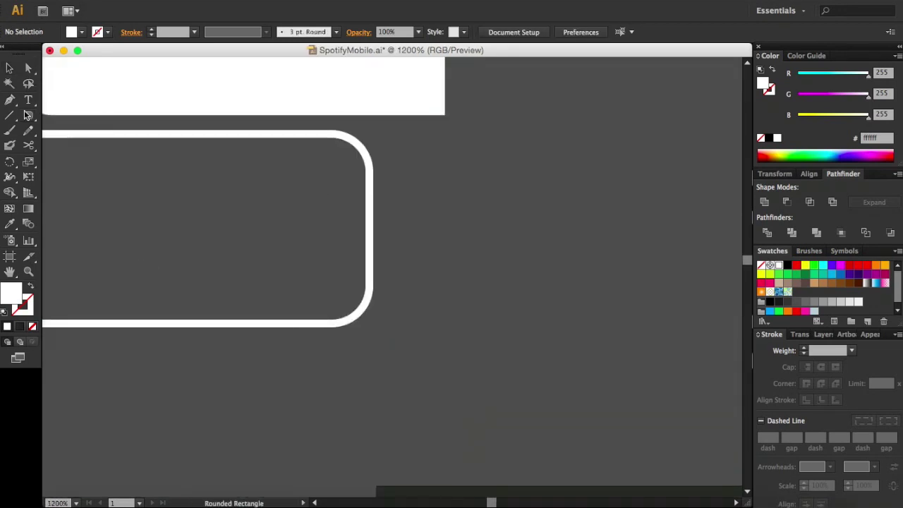
{"action": "left_click_drag", "start_coordinate": [377, 206], "coordinate": [389, 256]}
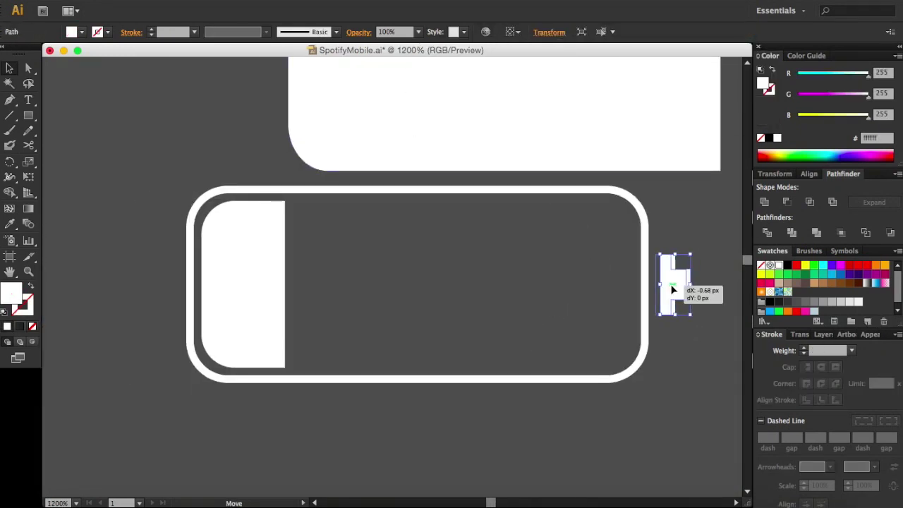
Browse the General, Type and Guides preferences, then enter the status bar icon group
{"action": "left_click", "coordinate": [168, 21]}
{"action": "left_click", "coordinate": [244, 173]}
{"action": "left_click", "coordinate": [261, 198]}
{"action": "left_click", "coordinate": [267, 162]}
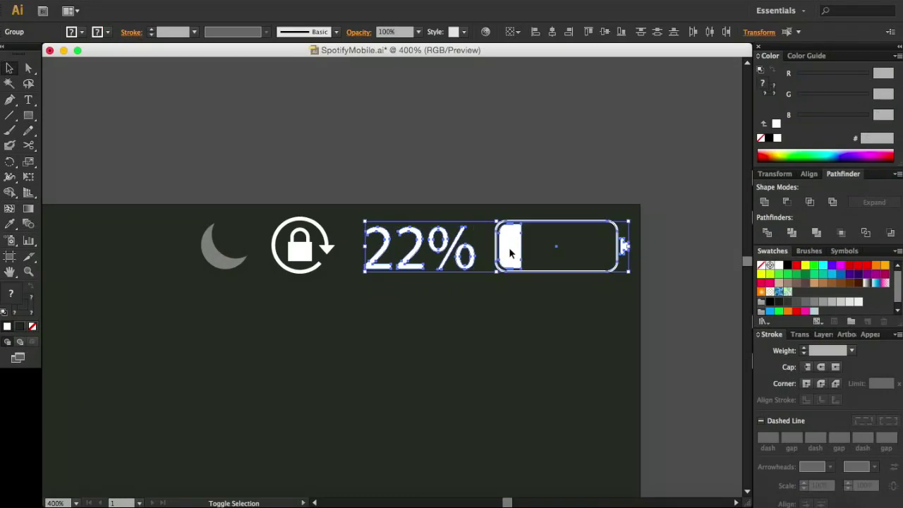
{"action": "double_click", "coordinate": [321, 230]}
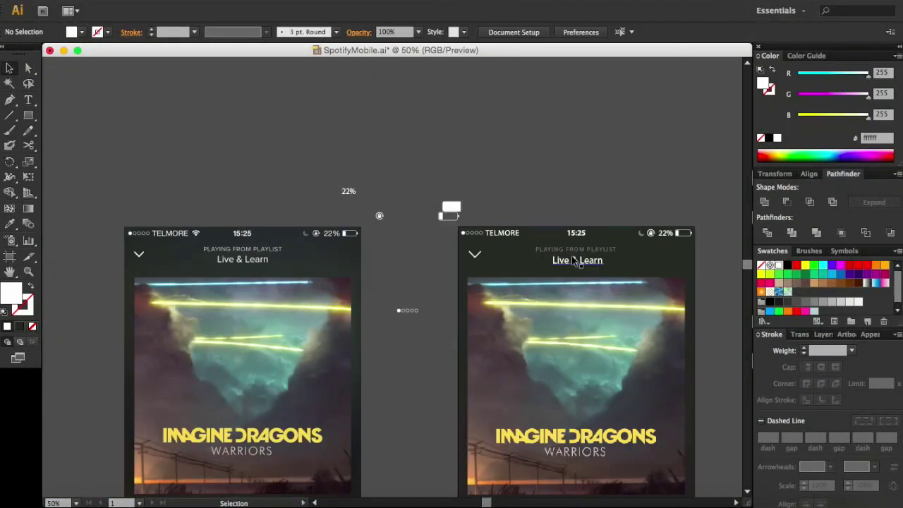
Select the inner dark ring and draw a line from its centre to the edge
{"action": "scroll", "coordinate": [675, 208], "scroll_direction": "down", "scroll_amount": 3}
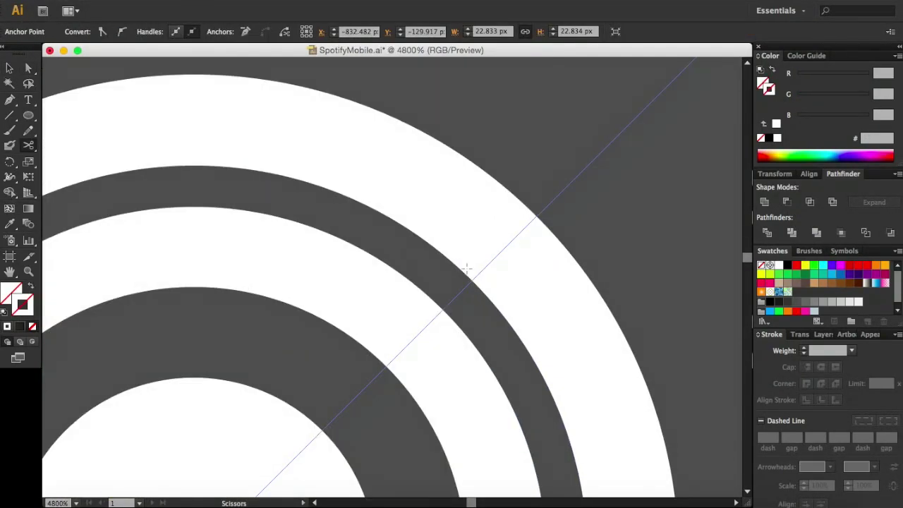
{"action": "left_click", "coordinate": [458, 266]}
{"action": "left_click", "coordinate": [339, 269]}
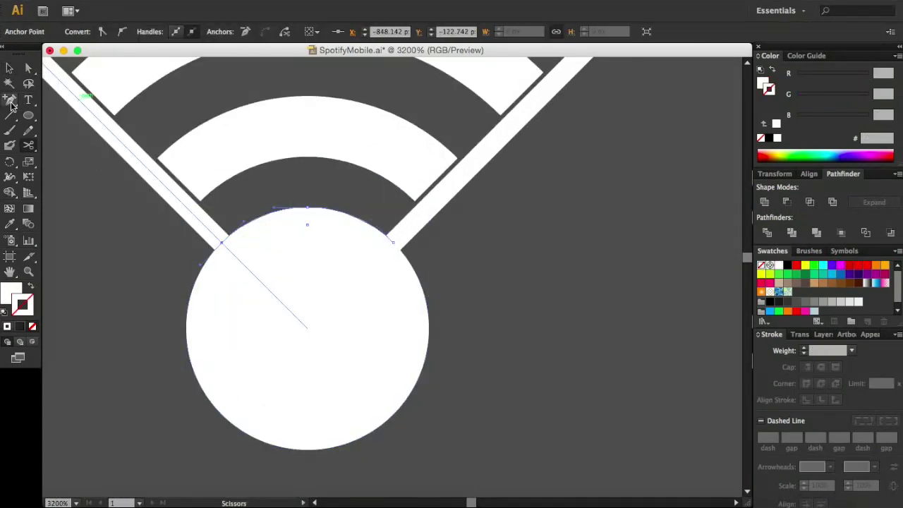
{"action": "left_click", "coordinate": [306, 347]}
{"action": "left_click", "coordinate": [307, 337]}
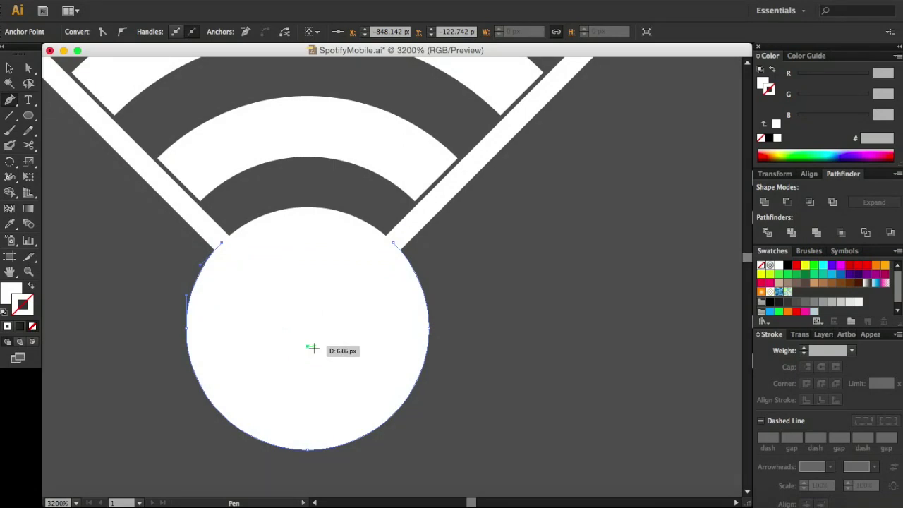
{"action": "key", "text": "v"}
Isolate the circle path for editing and select it
{"action": "key", "text": "super+equal"}
{"action": "double_click", "coordinate": [397, 366]}
{"action": "key", "text": "Escape"}
{"action": "scroll", "coordinate": [395, 283], "scroll_direction": "left", "scroll_amount": 5}
{"action": "double_click", "coordinate": [454, 346]}
{"action": "key", "text": "v"}
{"action": "left_click", "coordinate": [453, 346]}
{"action": "key", "text": "p"}
Draw a diagonal Pen line out from the circle's centre and inspect the arc's right end
{"action": "scroll", "coordinate": [423, 317], "scroll_direction": "down", "scroll_amount": 2}
{"action": "scroll", "coordinate": [395, 282], "scroll_direction": "up", "scroll_amount": 2}
{"action": "mouse_move", "coordinate": [222, 129]}
{"action": "left_mouse_down"}
{"action": "mouse_move", "coordinate": [396, 299]}
{"action": "mouse_move", "coordinate": [574, 124]}
{"action": "left_mouse_up"}
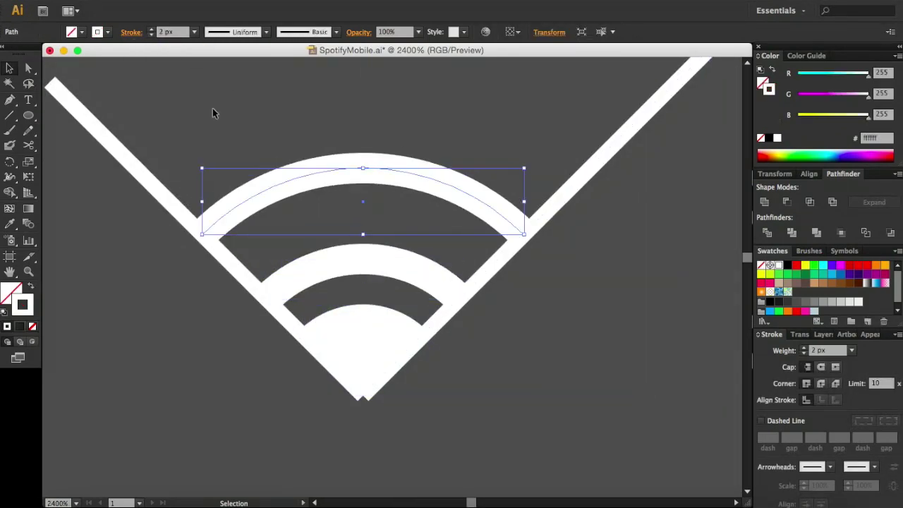
{"action": "left_click", "coordinate": [214, 112]}
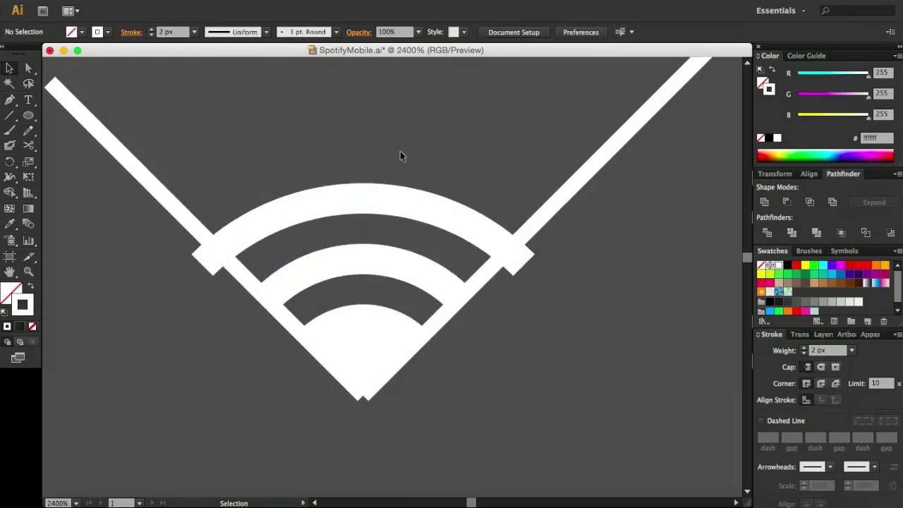
{"action": "scroll", "coordinate": [484, 252], "scroll_direction": "up", "scroll_amount": 3}
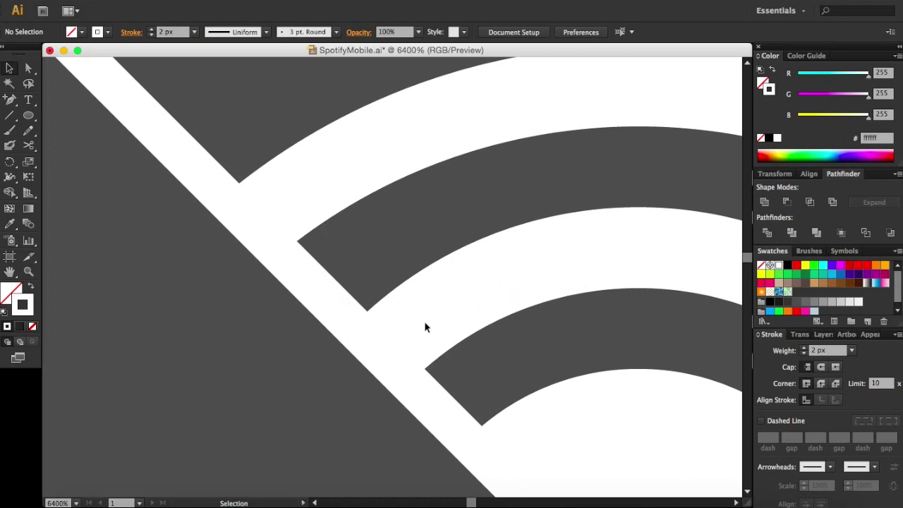
{"action": "scroll", "coordinate": [571, 344], "scroll_direction": "down", "scroll_amount": 5}
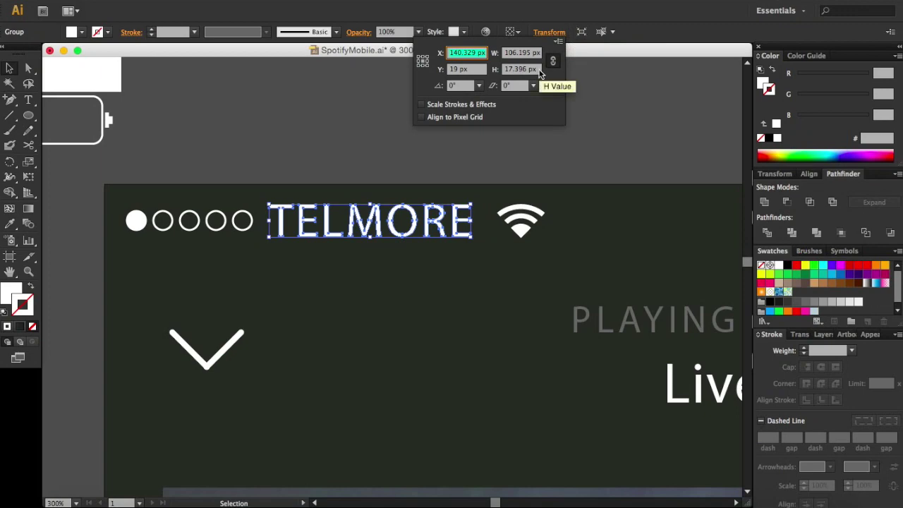
Close the size fields and scroll to review the resized wifi icon beside TELMORE
{"action": "left_click", "coordinate": [571, 112]}
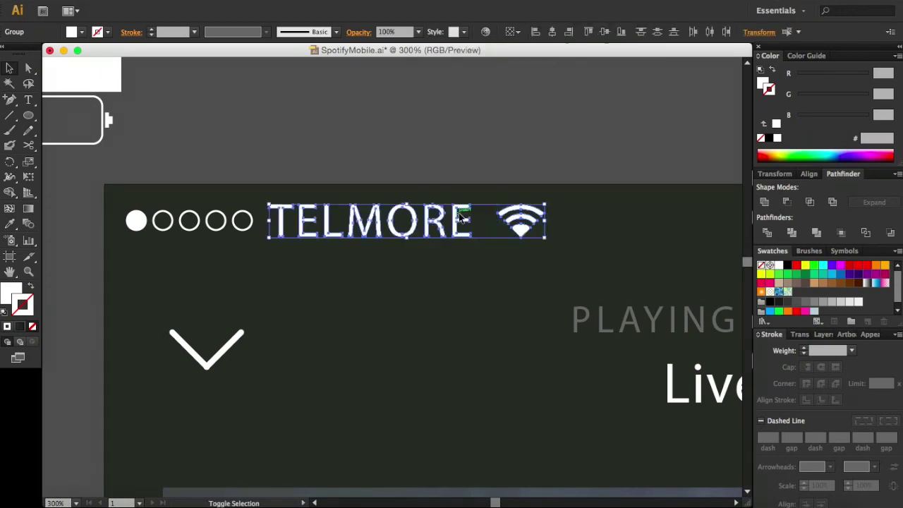
{"action": "scroll", "coordinate": [571, 112], "scroll_direction": "down", "scroll_amount": 4}
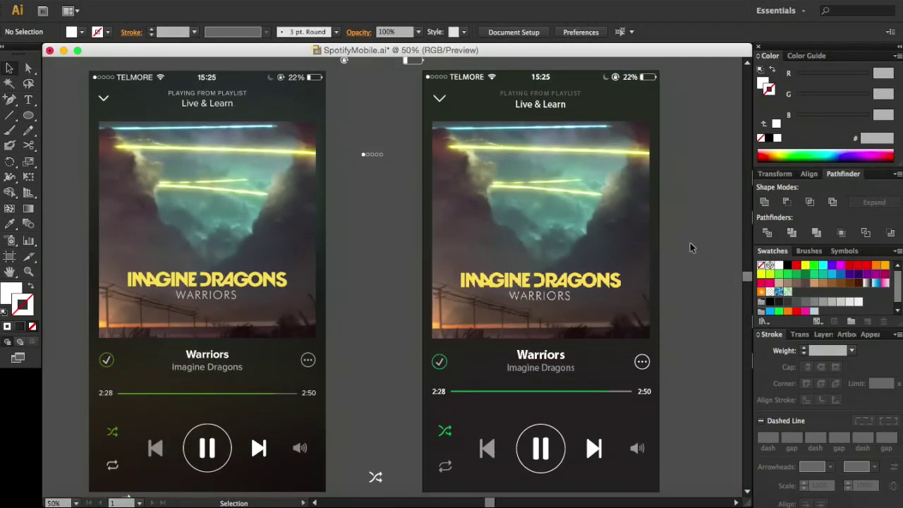